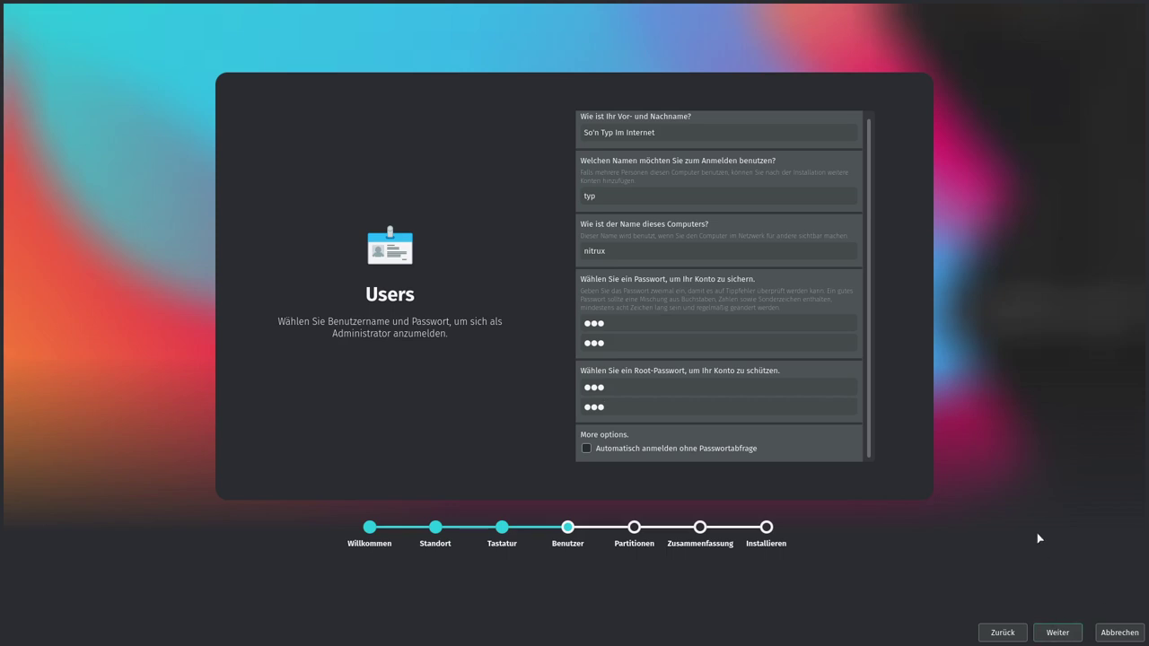
Step: Choose Festplatte löschen for the 50 GiB disk, keep the swap file option, and reach the summary
{"action": "left_click", "coordinate": [1057, 632]}
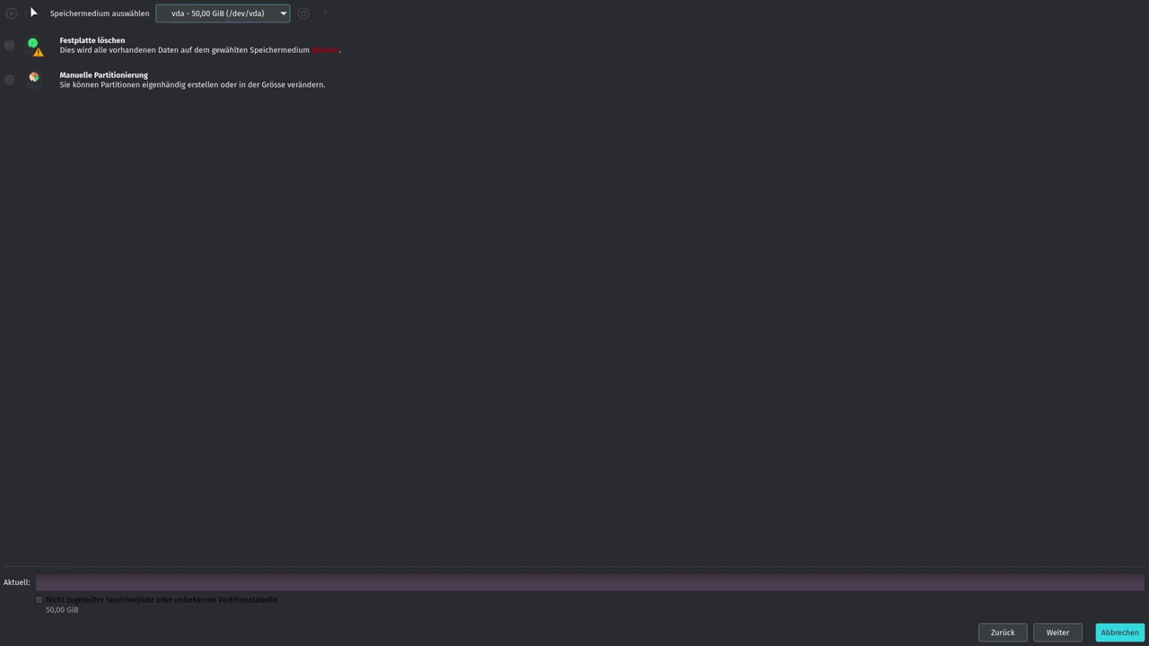
{"action": "left_click", "coordinate": [9, 45]}
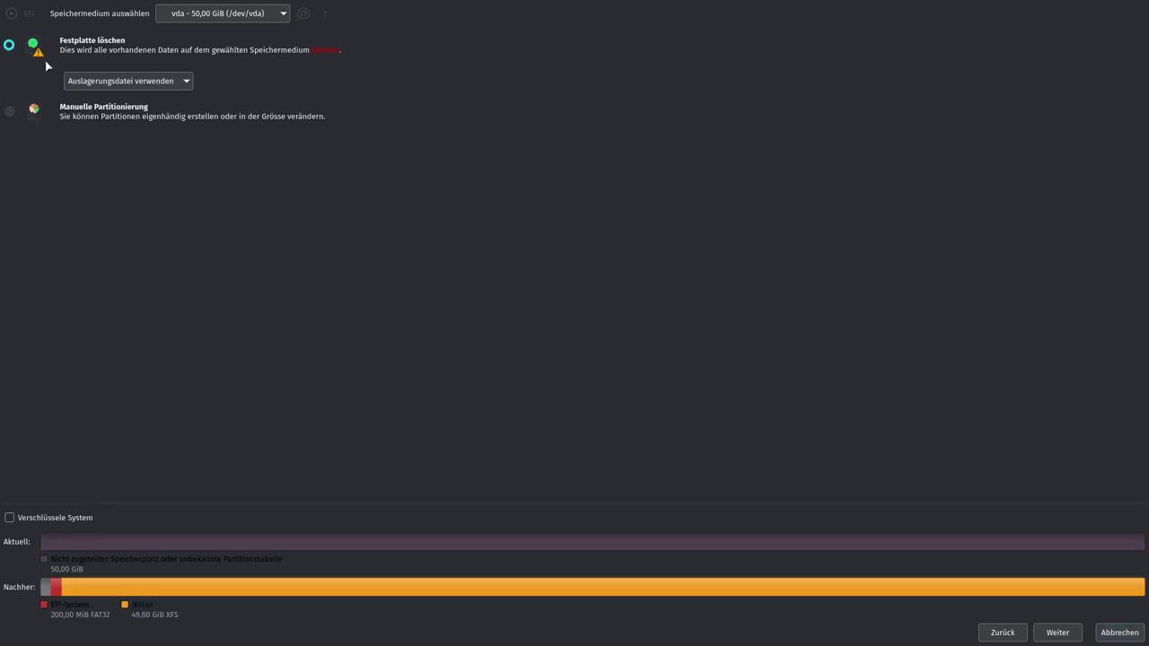
{"action": "left_click", "coordinate": [137, 83]}
{"action": "left_click", "coordinate": [140, 81]}
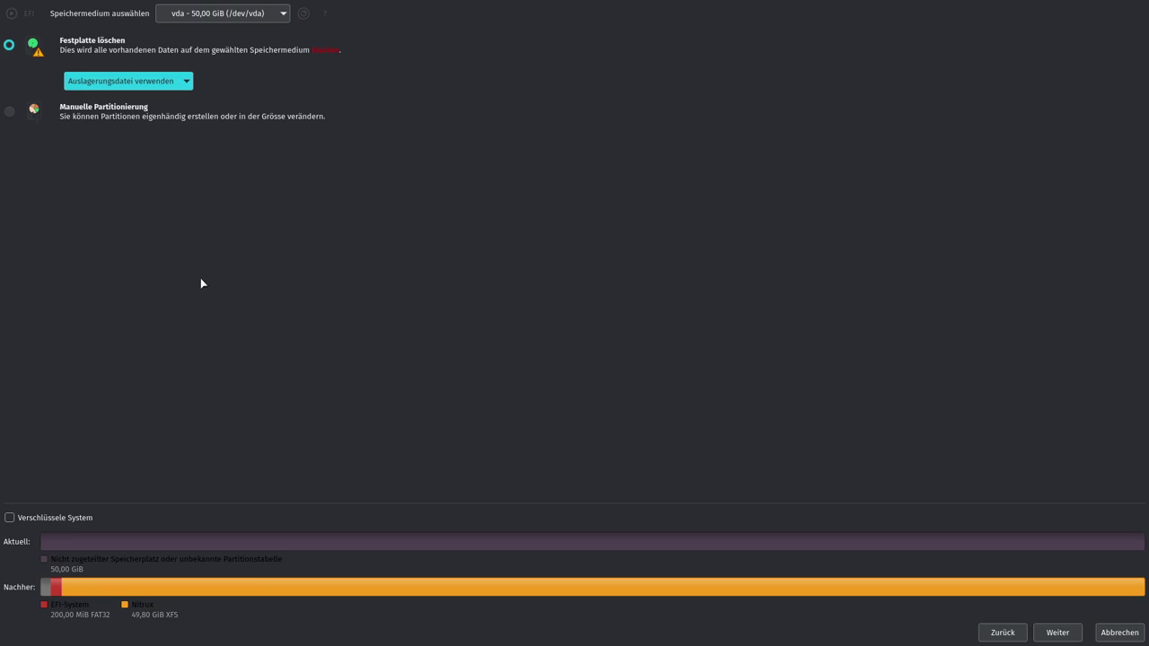
{"action": "left_click", "coordinate": [1050, 638]}
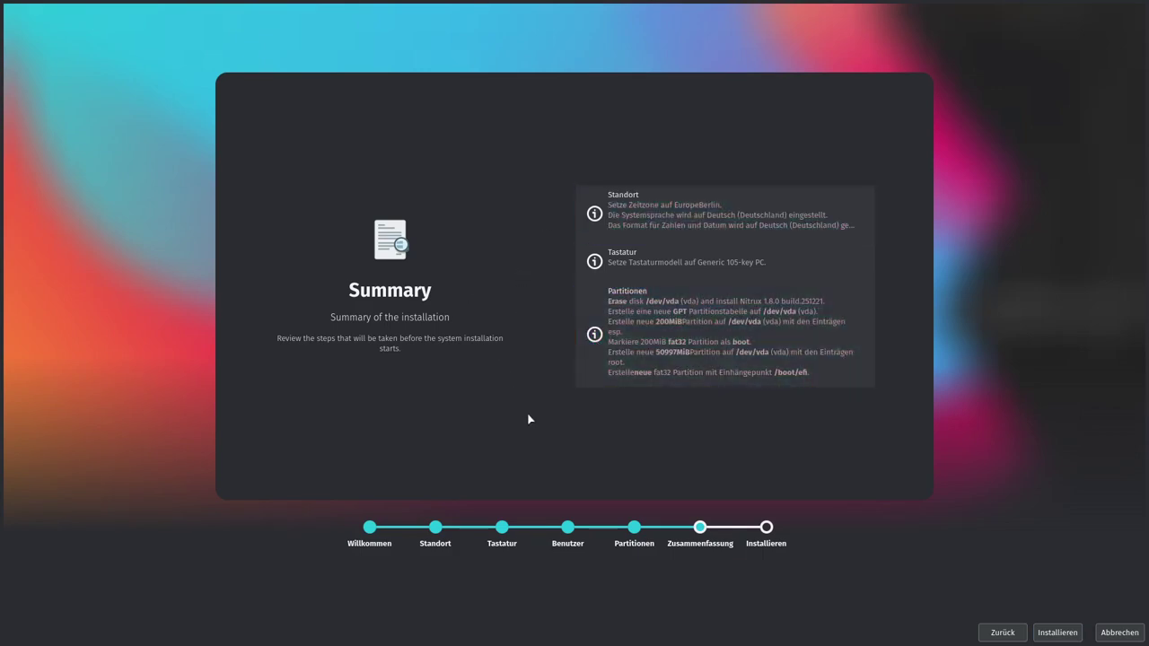
Step: Install Nitrux OS 1.8.0 onto /dev/vda, confirming Jetzt installieren, then restart immediately
{"action": "left_click", "coordinate": [1056, 634]}
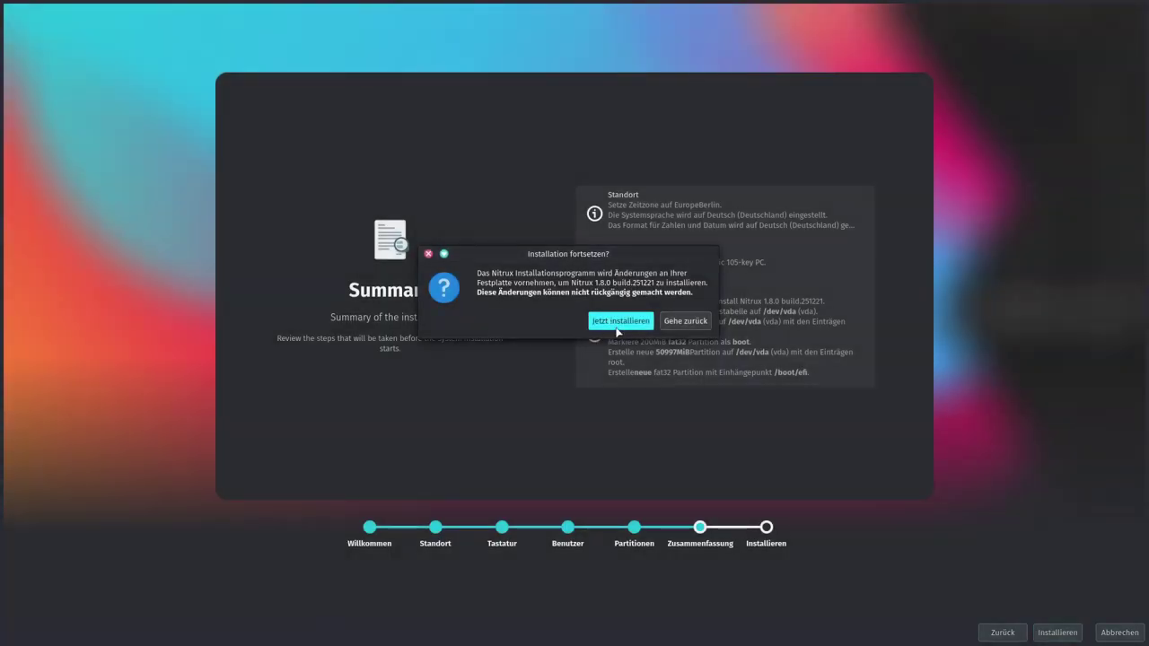
{"action": "left_click", "coordinate": [617, 328]}
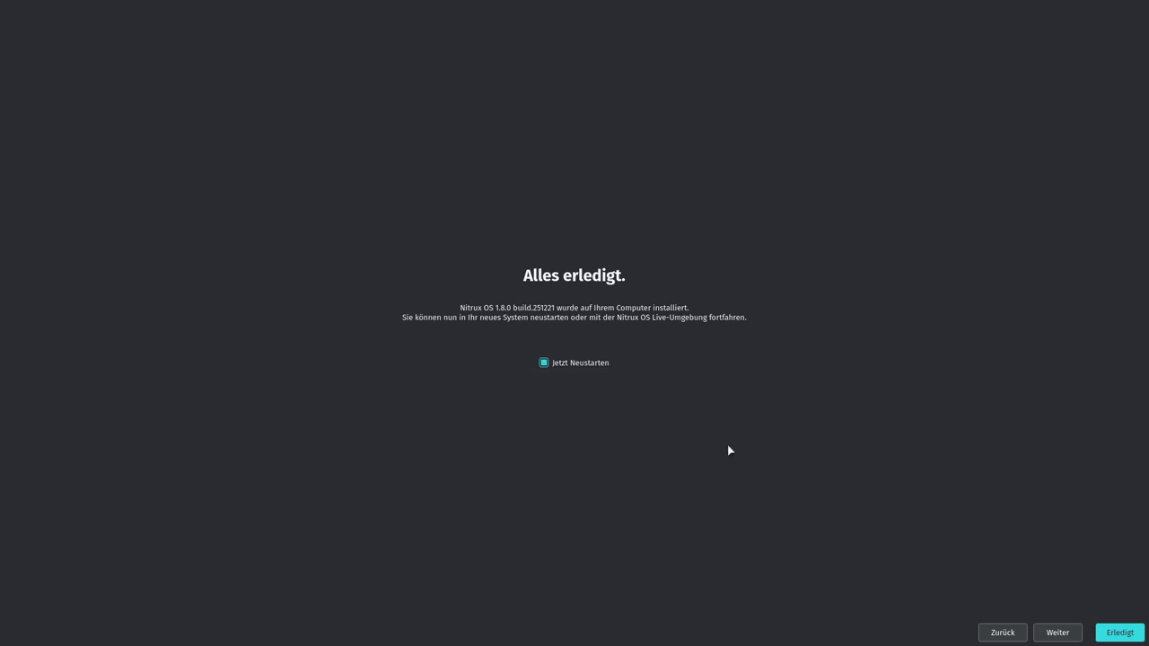
{"action": "left_click", "coordinate": [1118, 633]}
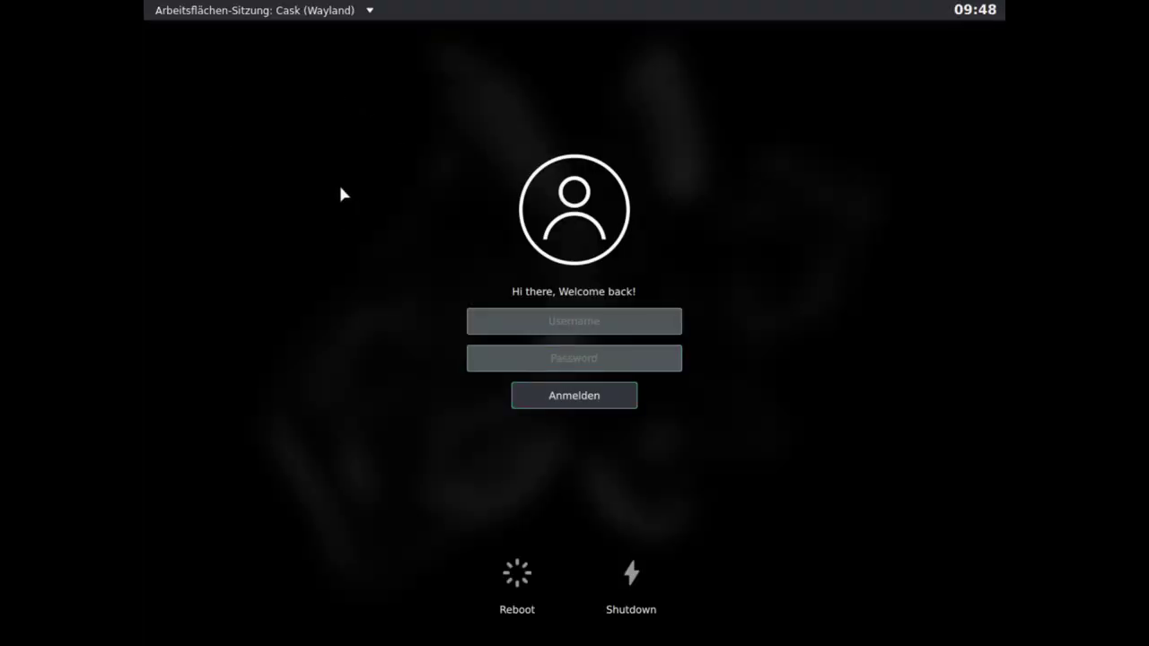
Step: Pick the Plasma (X11) session and log in with the new account's username and password
{"action": "left_click", "coordinate": [332, 14]}
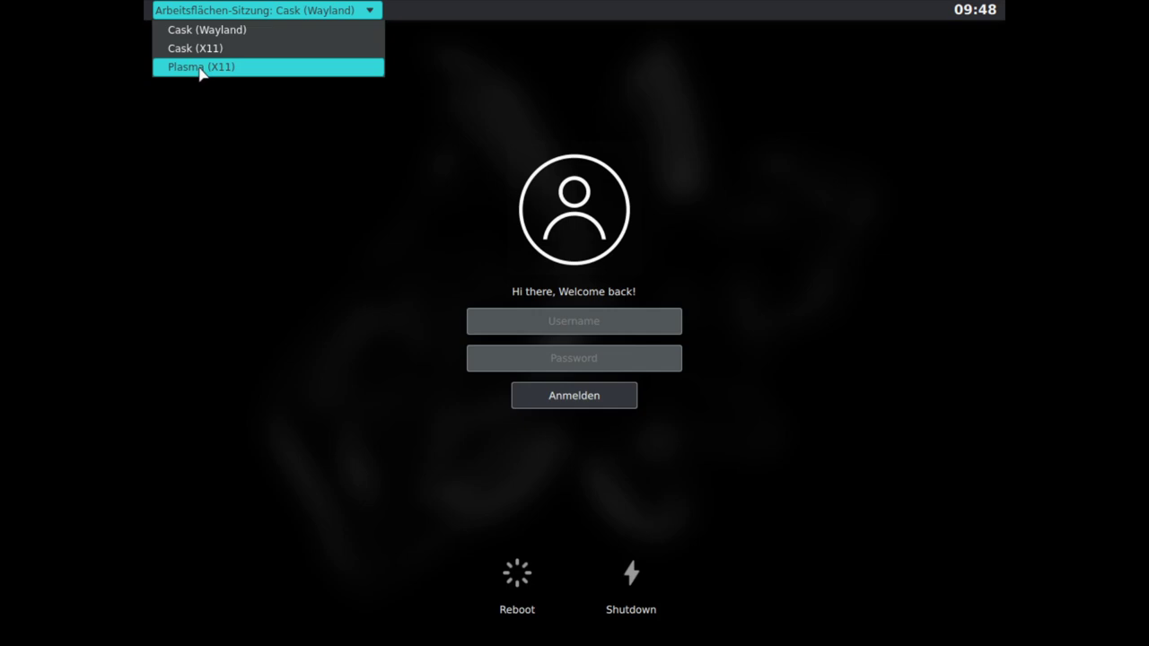
{"action": "left_click", "coordinate": [199, 68]}
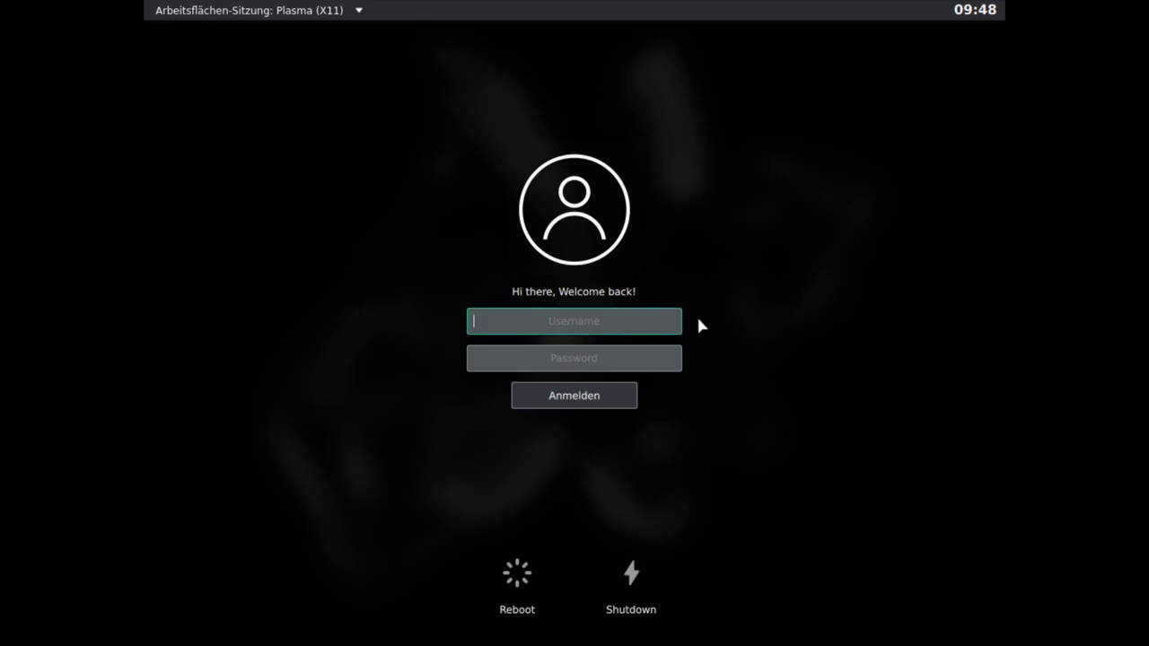
{"action": "key", "text": "Tab"}
{"action": "key", "text": "Return"}
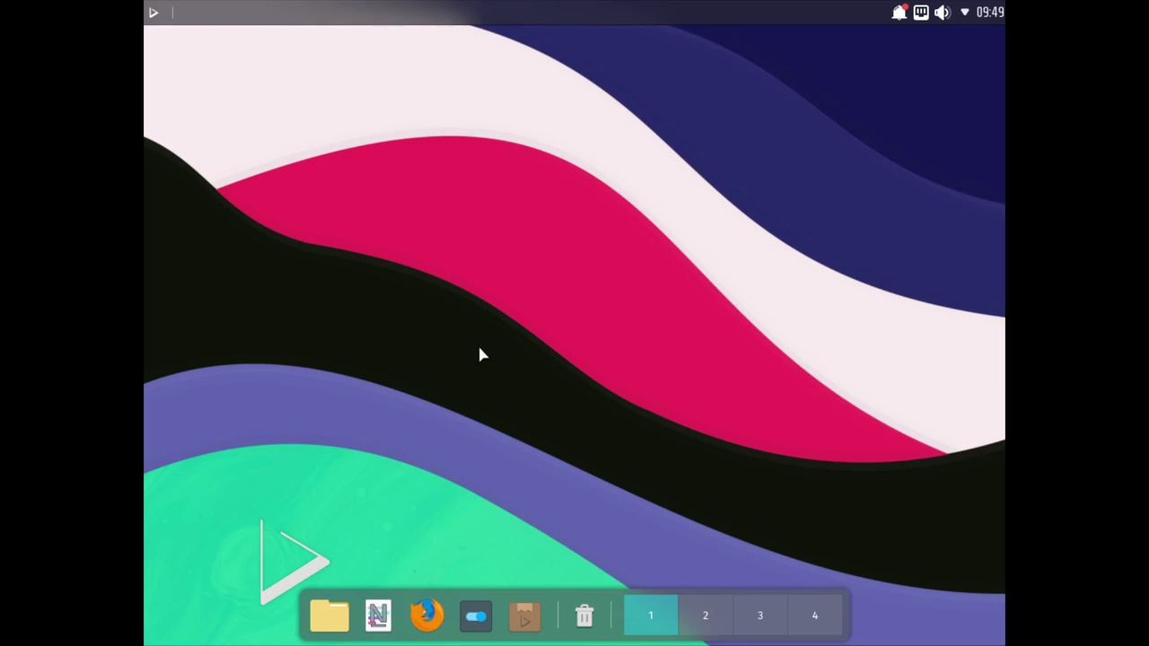
Step: Set the screen to 1920x1080 (16:9) in Anzeige und Monitor, keep it, and close settings
{"action": "left_click", "coordinate": [475, 616]}
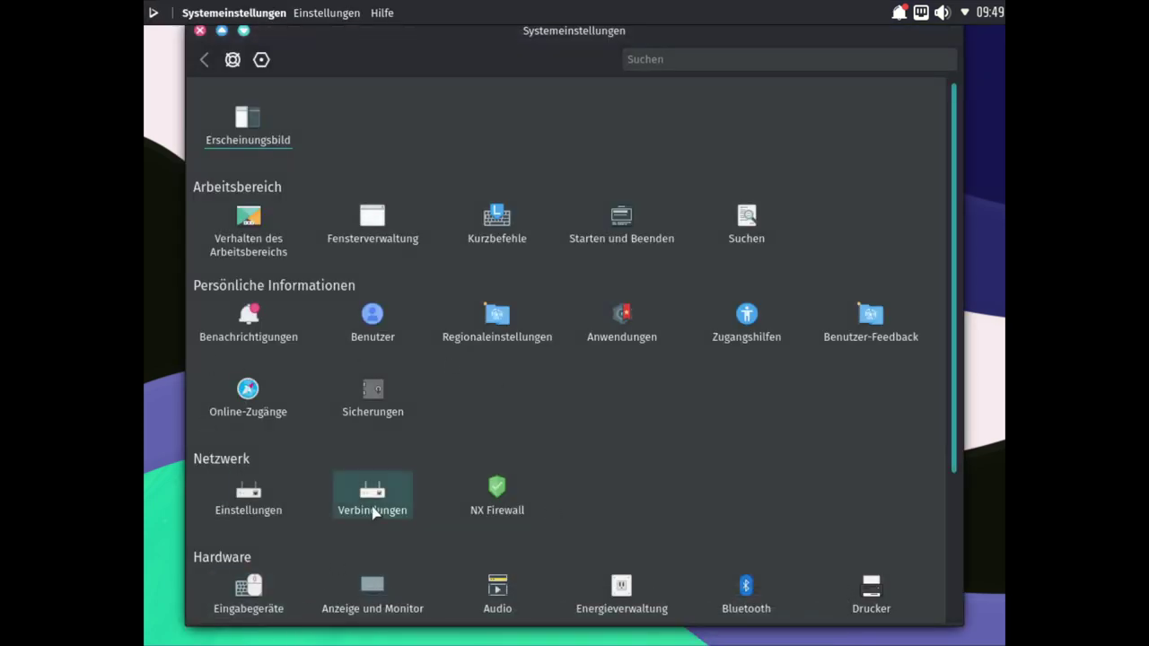
{"action": "left_click", "coordinate": [388, 603]}
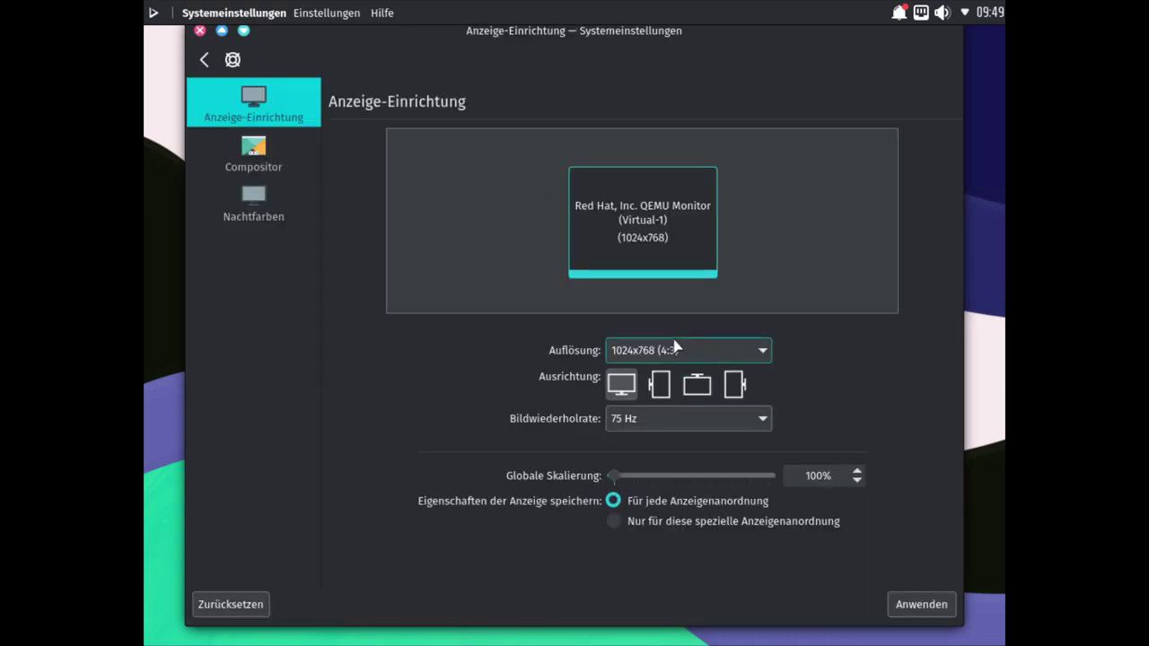
{"action": "left_click", "coordinate": [679, 351]}
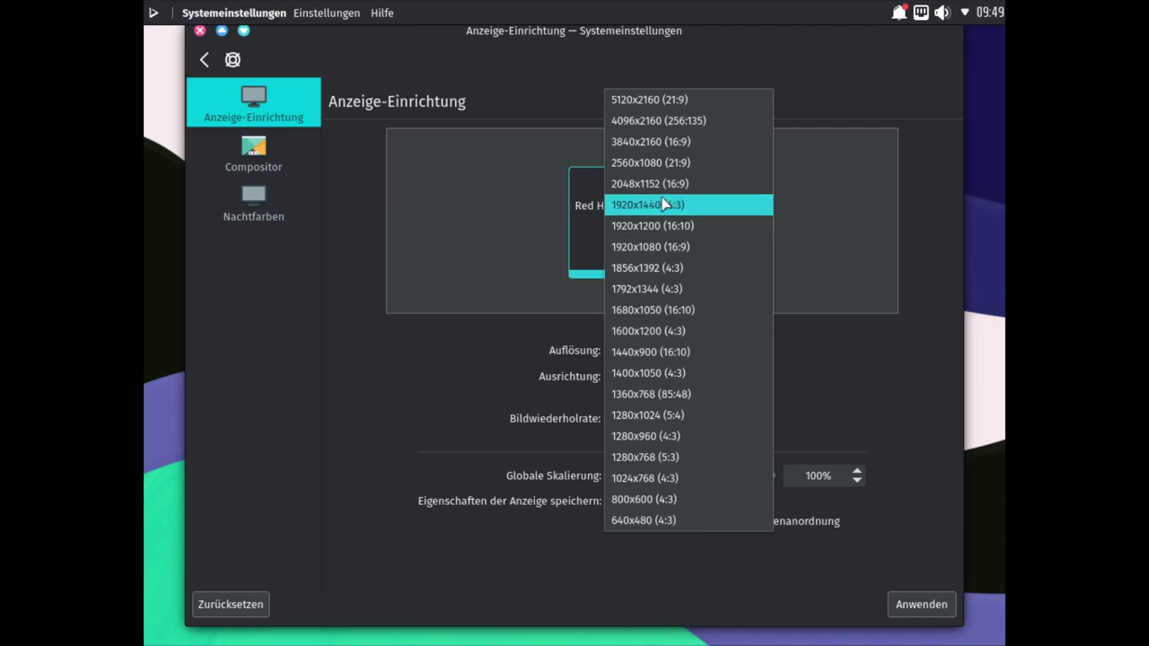
{"action": "left_click", "coordinate": [656, 255]}
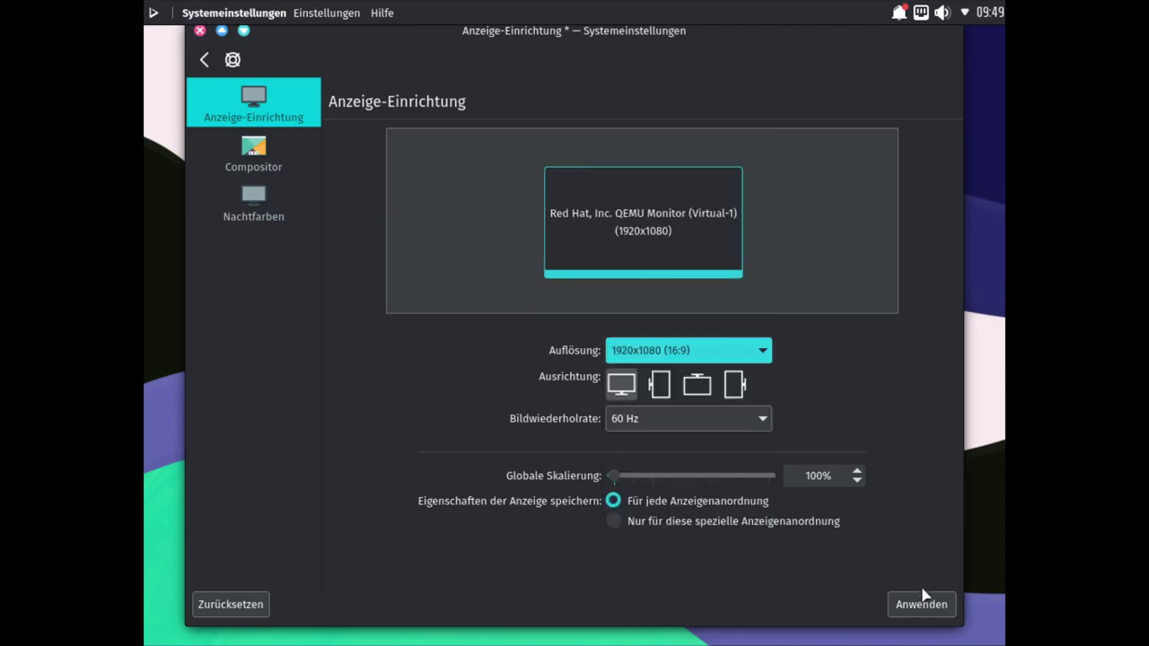
{"action": "left_click", "coordinate": [910, 603]}
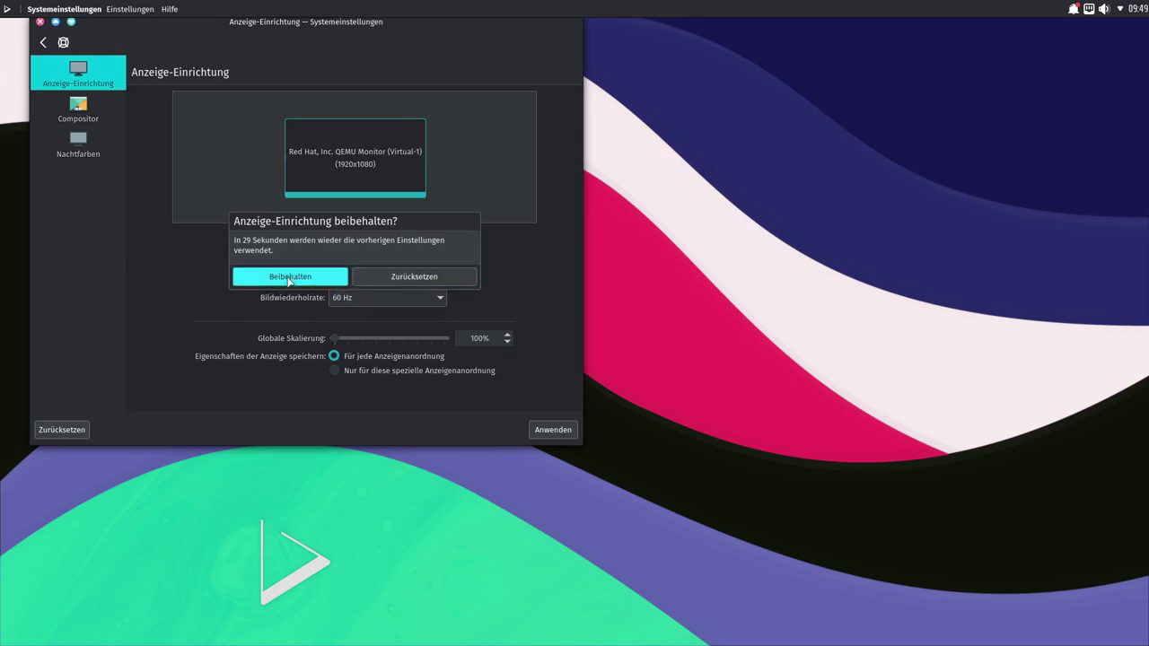
{"action": "left_click", "coordinate": [289, 277]}
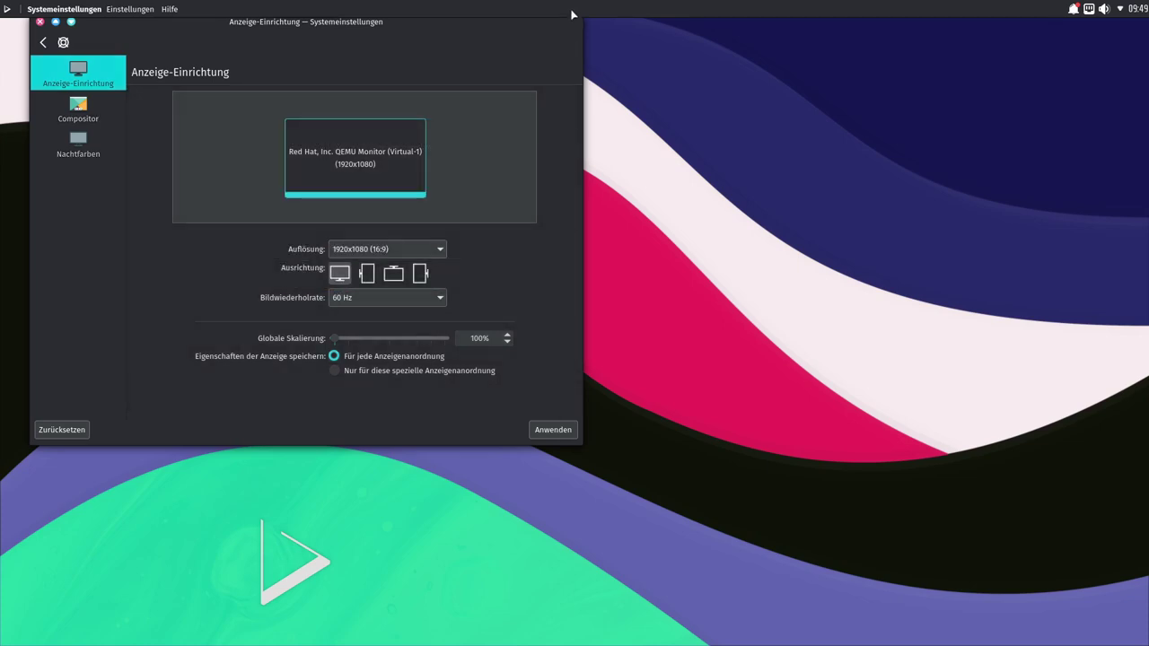
{"action": "left_click", "coordinate": [39, 21]}
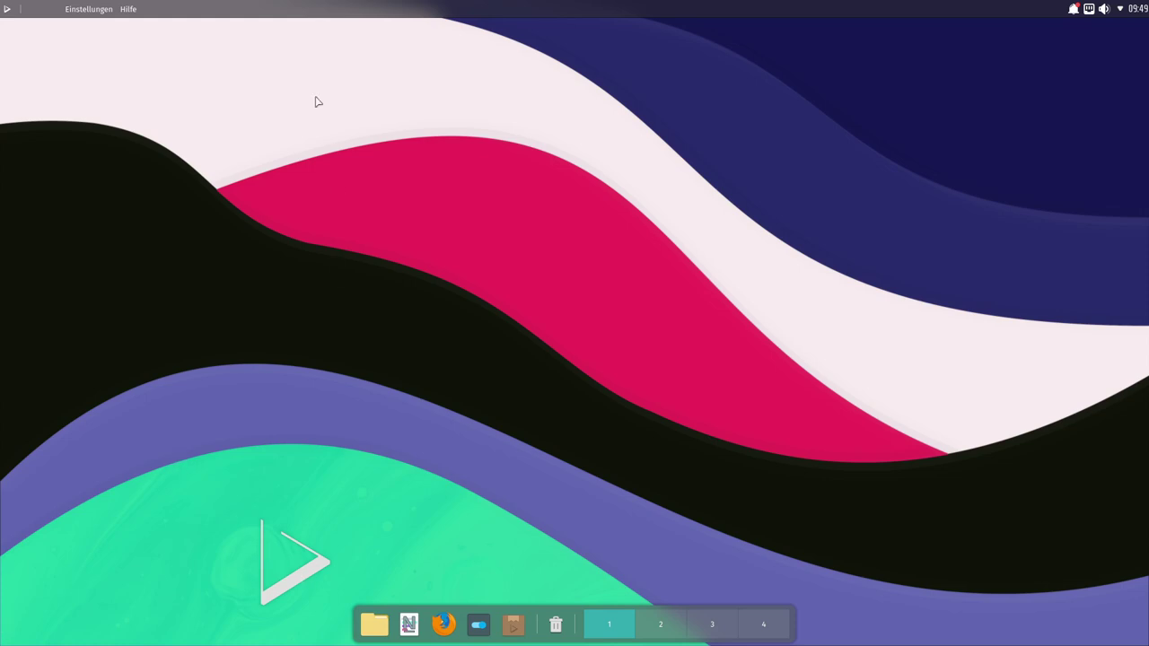
Step: Browse the app launcher and the Latte menus of the top panel and dock, then reopen the launcher
{"action": "left_click", "coordinate": [7, 10]}
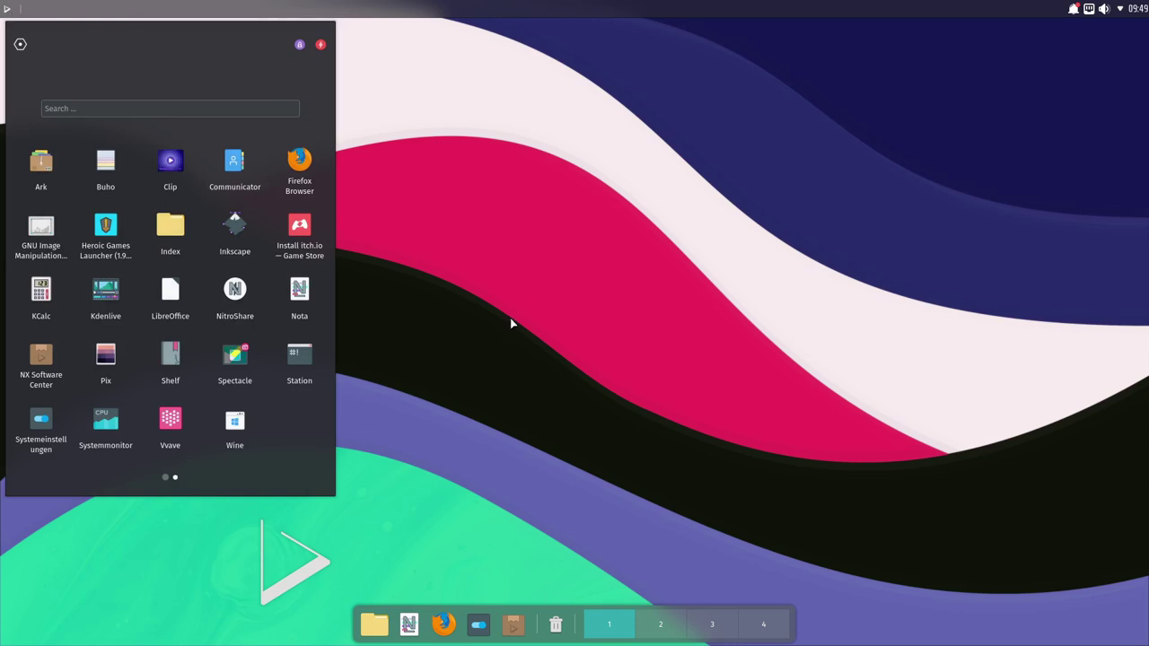
{"action": "left_click", "coordinate": [518, 445]}
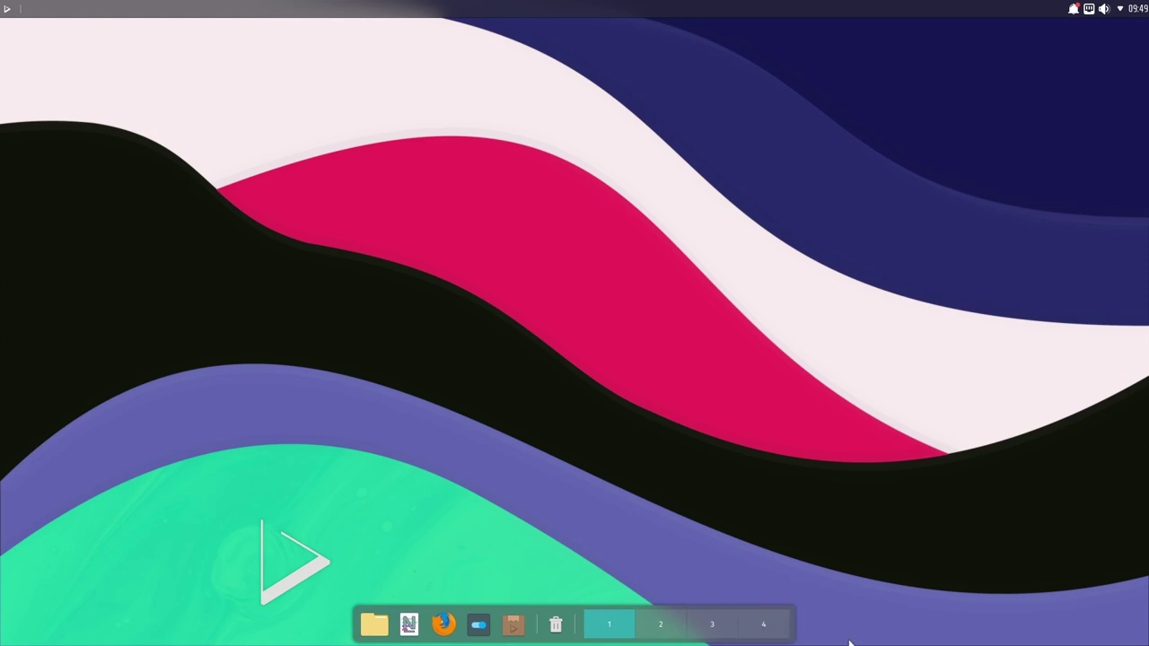
{"action": "right_click", "coordinate": [360, 16]}
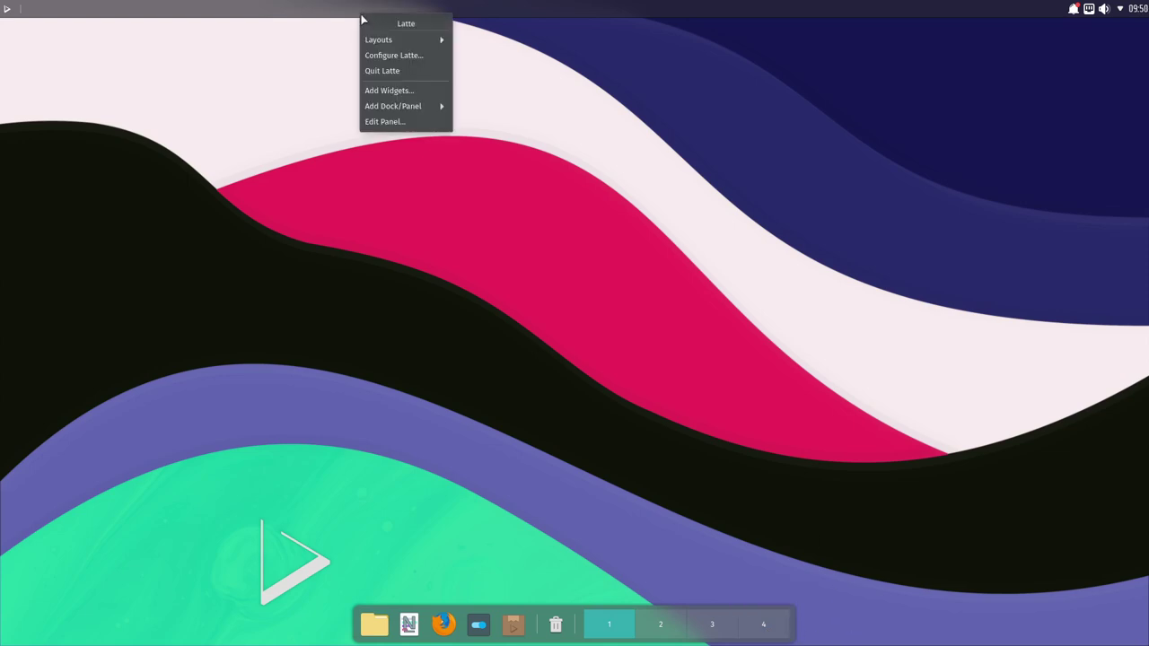
{"action": "left_click", "coordinate": [257, 93]}
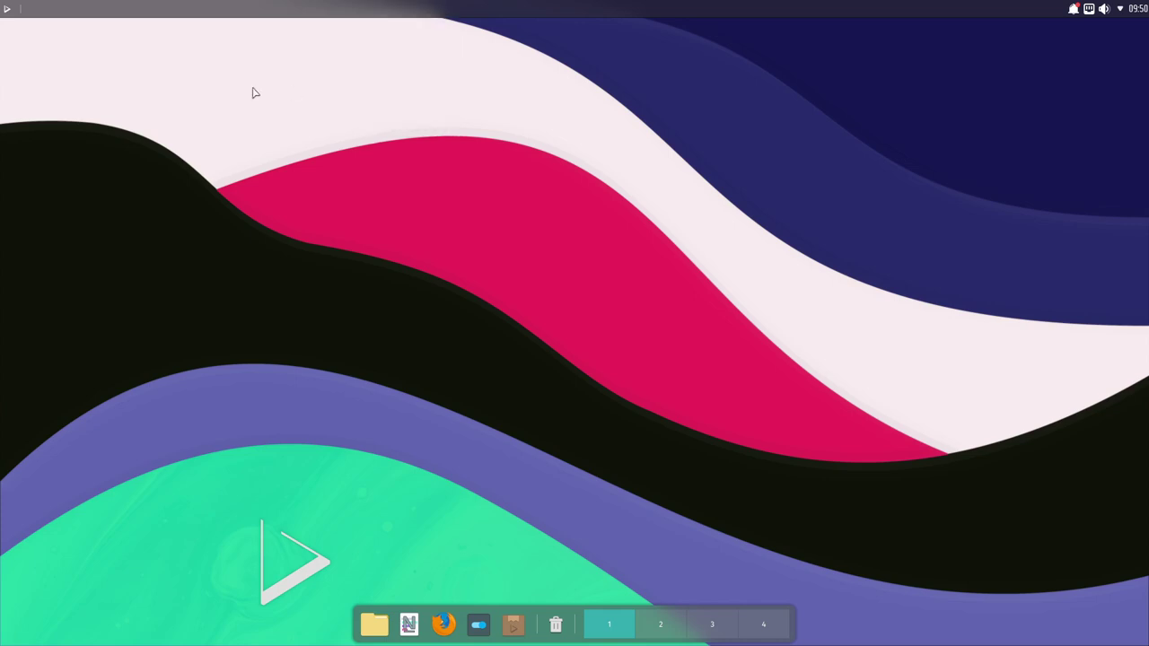
{"action": "right_click", "coordinate": [250, 8]}
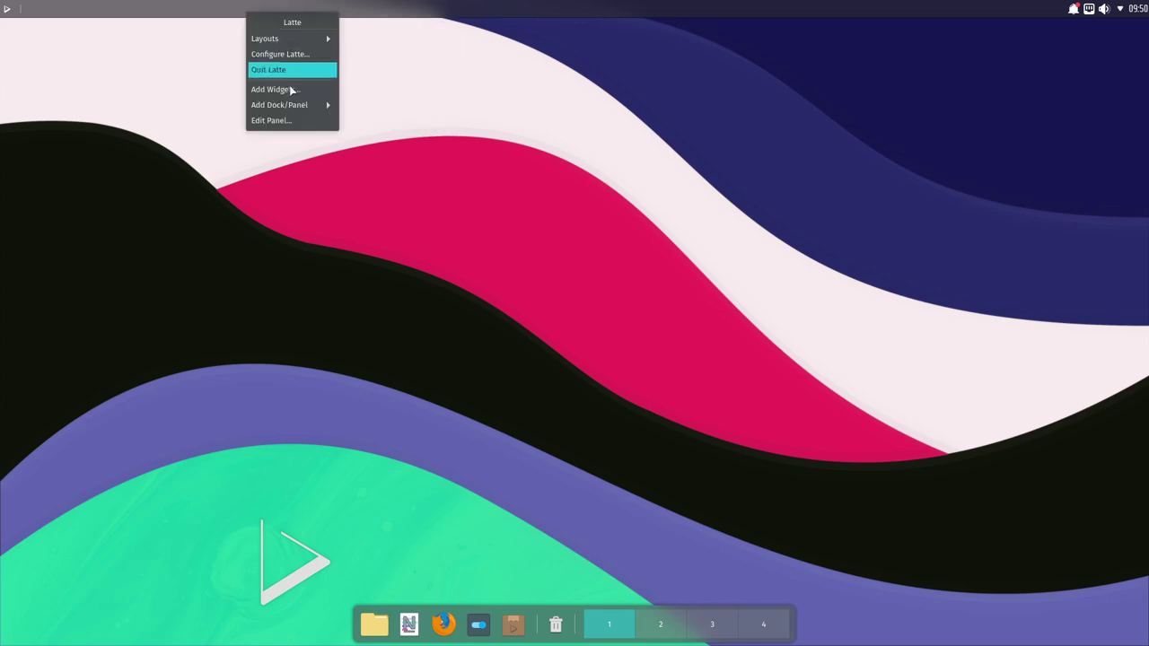
{"action": "left_click", "coordinate": [539, 613]}
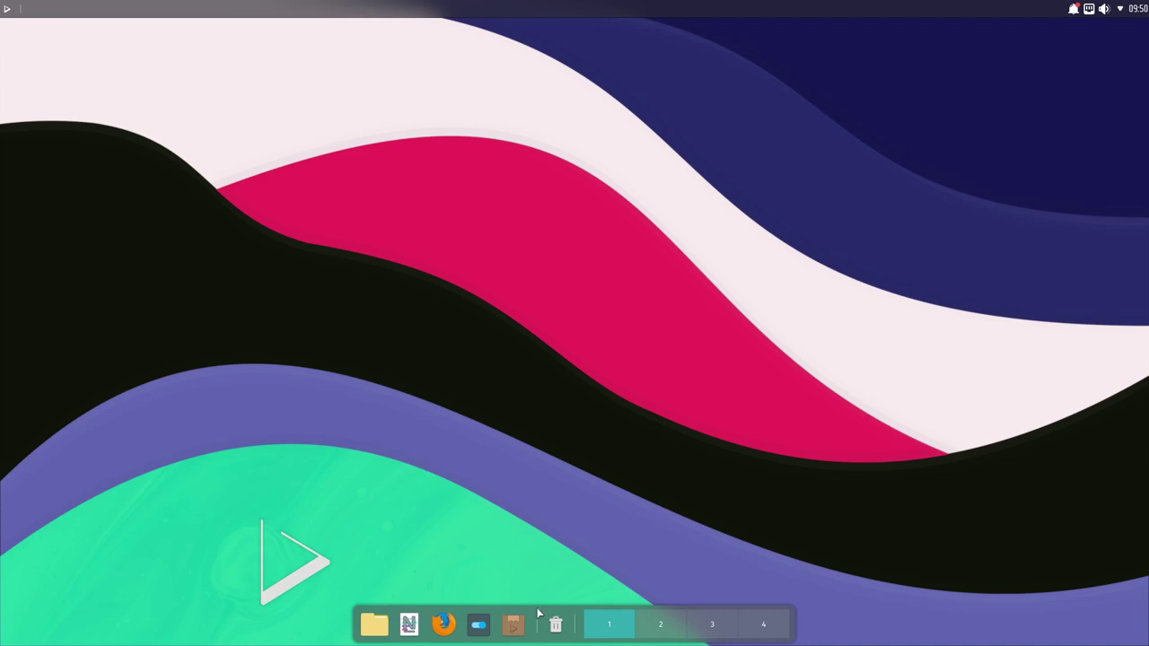
{"action": "right_click", "coordinate": [537, 614]}
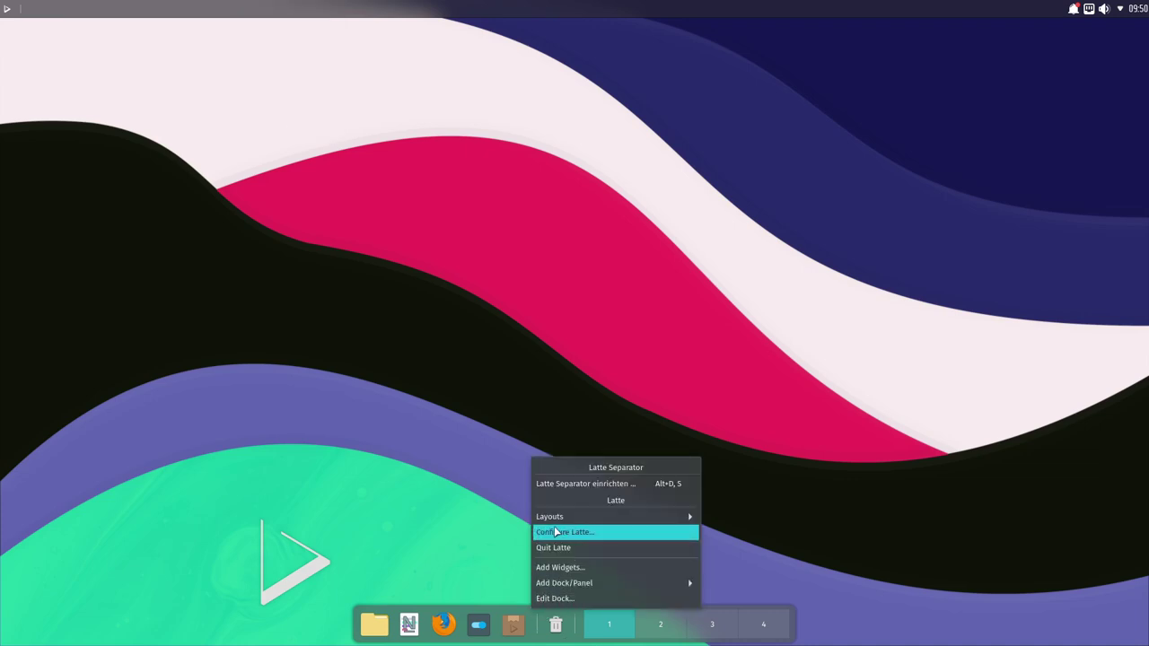
{"action": "left_click", "coordinate": [372, 445]}
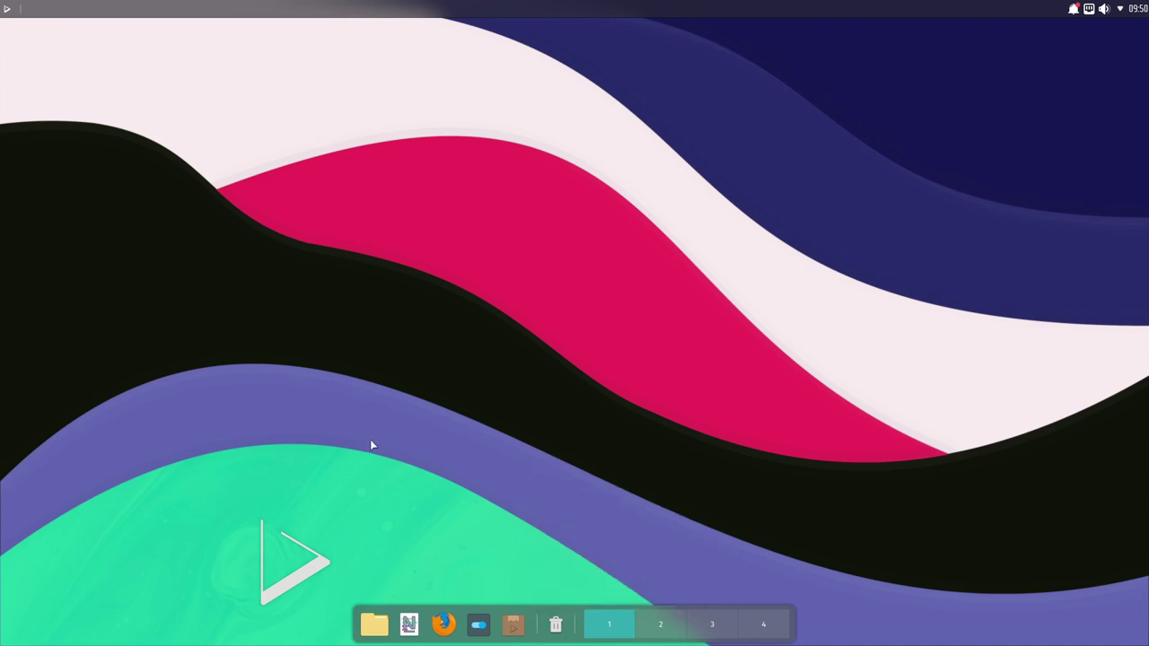
{"action": "left_click", "coordinate": [7, 10]}
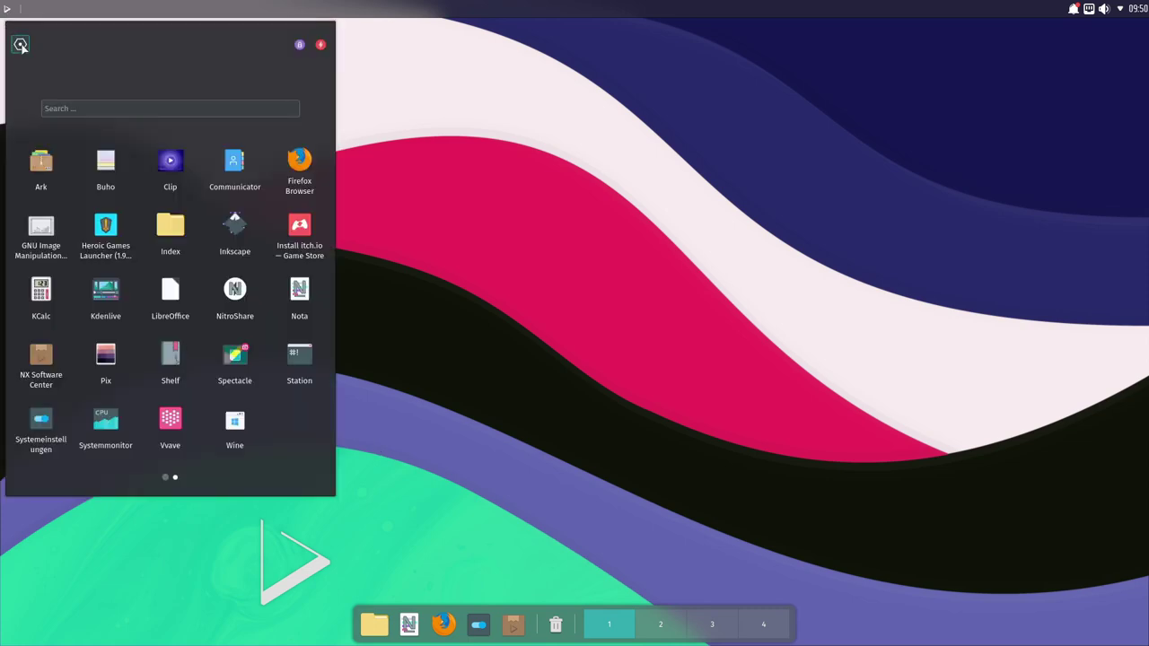
Step: Open System Settings, move its window toward the centre, and scroll to the Netzwerk section
{"action": "left_click", "coordinate": [21, 46]}
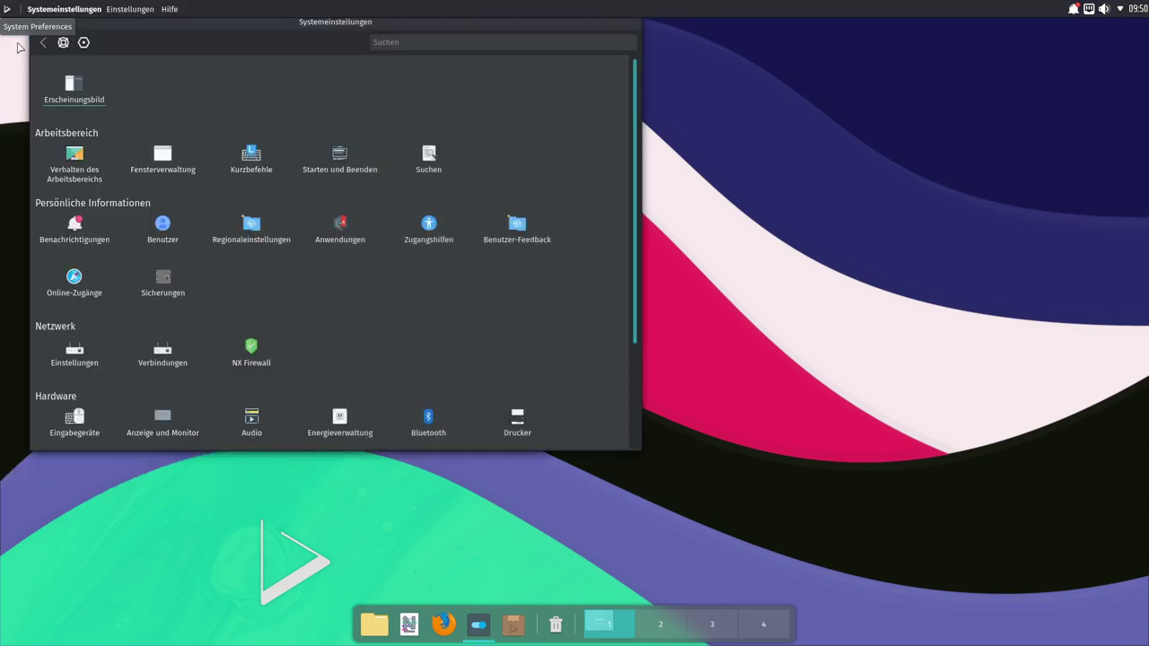
{"action": "left_click_drag", "start_coordinate": [179, 30], "coordinate": [252, 76]}
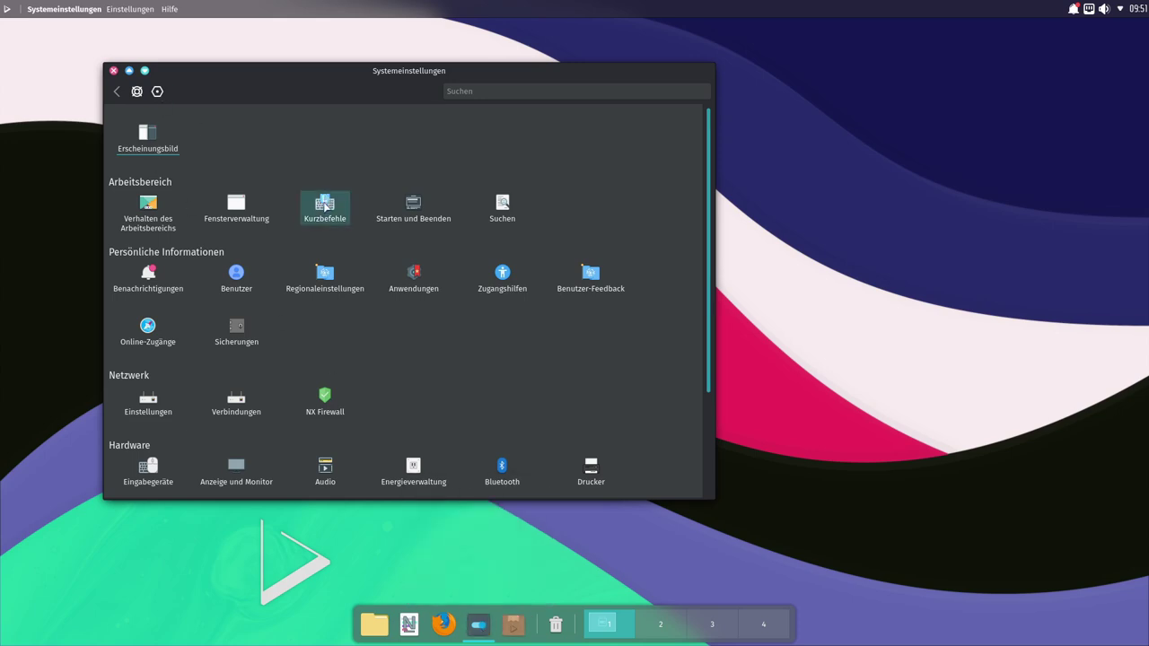
{"action": "scroll", "coordinate": [326, 261], "scroll_direction": "down", "scroll_amount": 3}
{"action": "scroll", "coordinate": [294, 435], "scroll_direction": "down", "scroll_amount": 1}
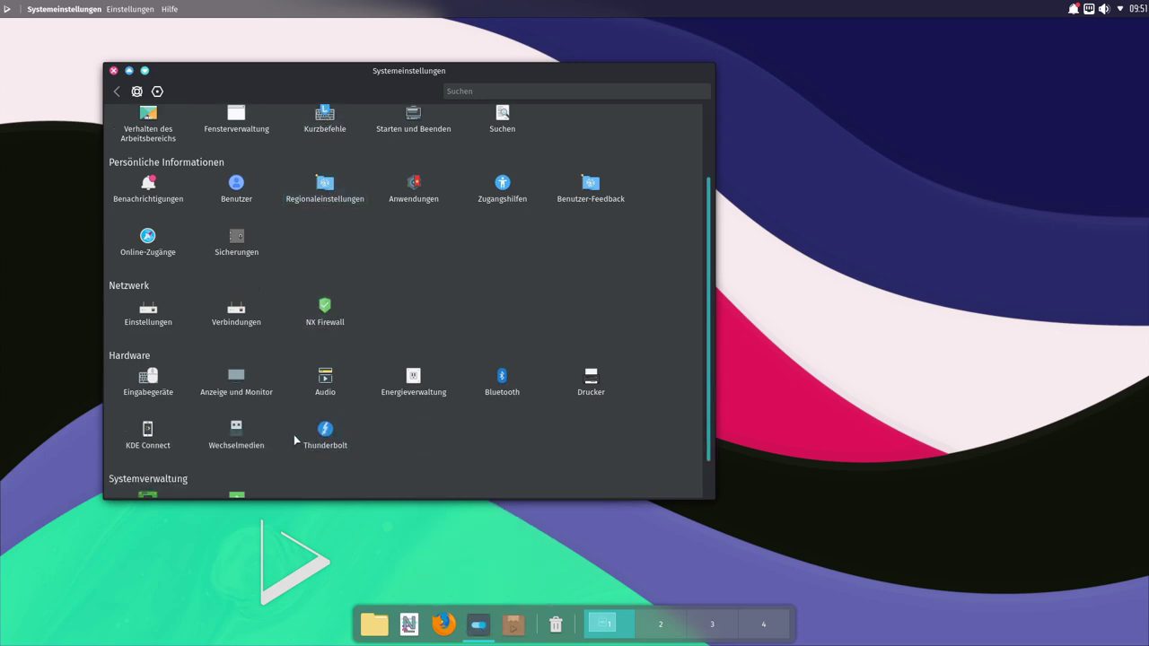
{"action": "scroll", "coordinate": [299, 197], "scroll_direction": "up", "scroll_amount": 3}
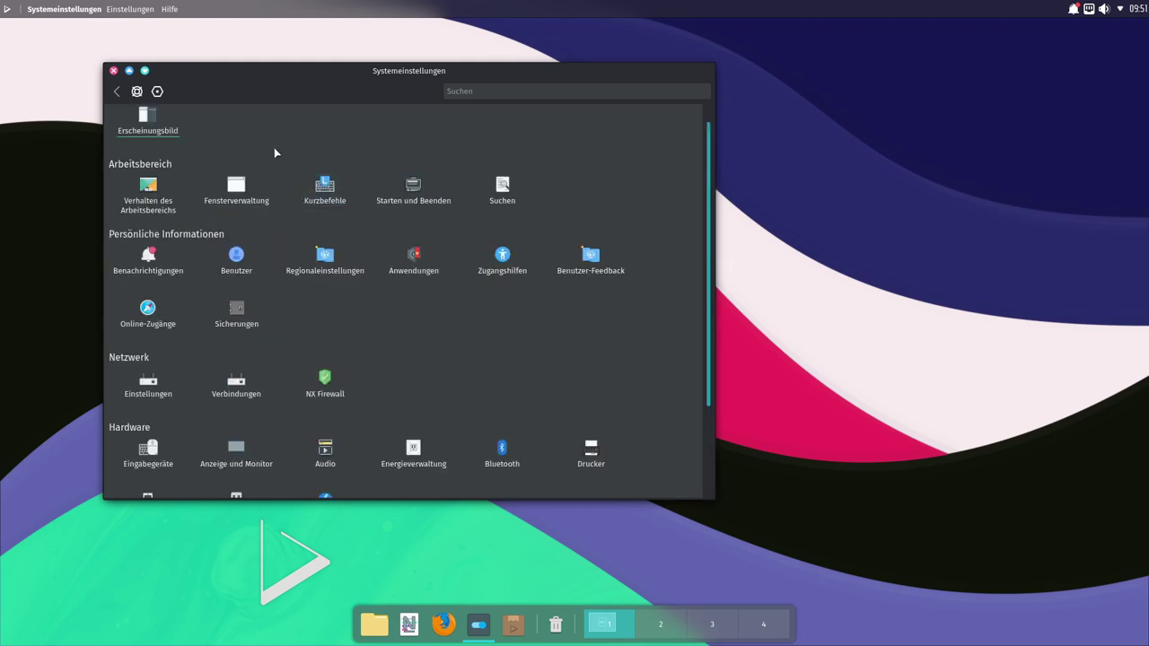
{"action": "scroll", "coordinate": [279, 187], "scroll_direction": "up", "scroll_amount": 1}
{"action": "scroll", "coordinate": [279, 184], "scroll_direction": "down", "scroll_amount": 1}
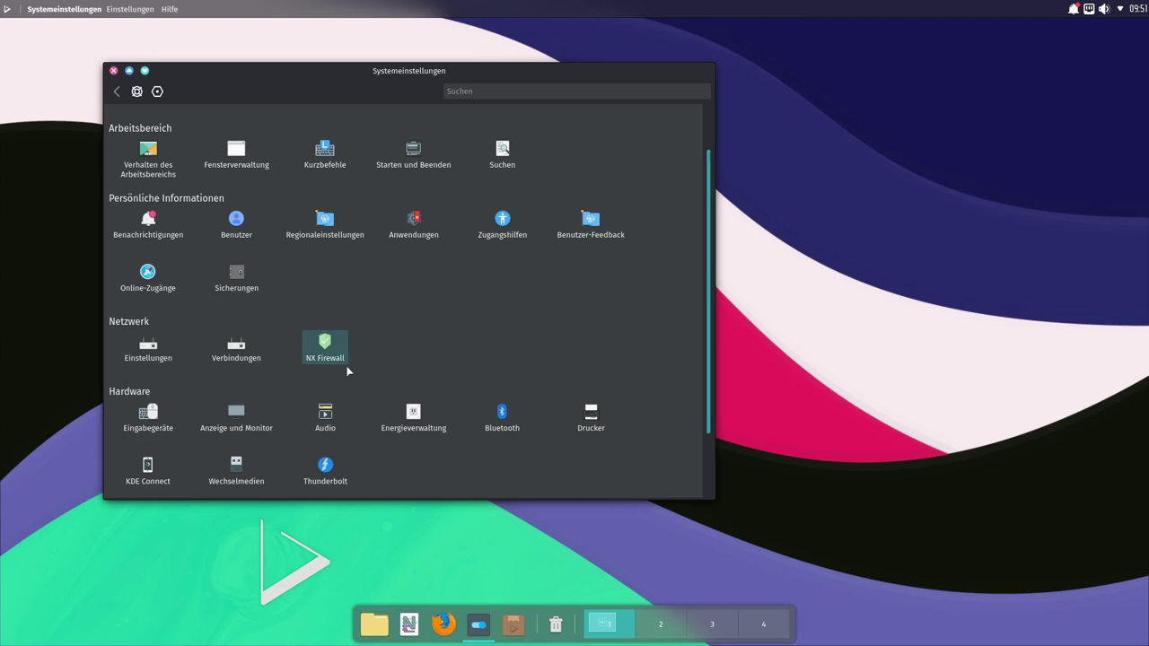
Step: Open NX Firewall and review its Connections tab before returning to the Rules view
{"action": "left_click", "coordinate": [324, 349]}
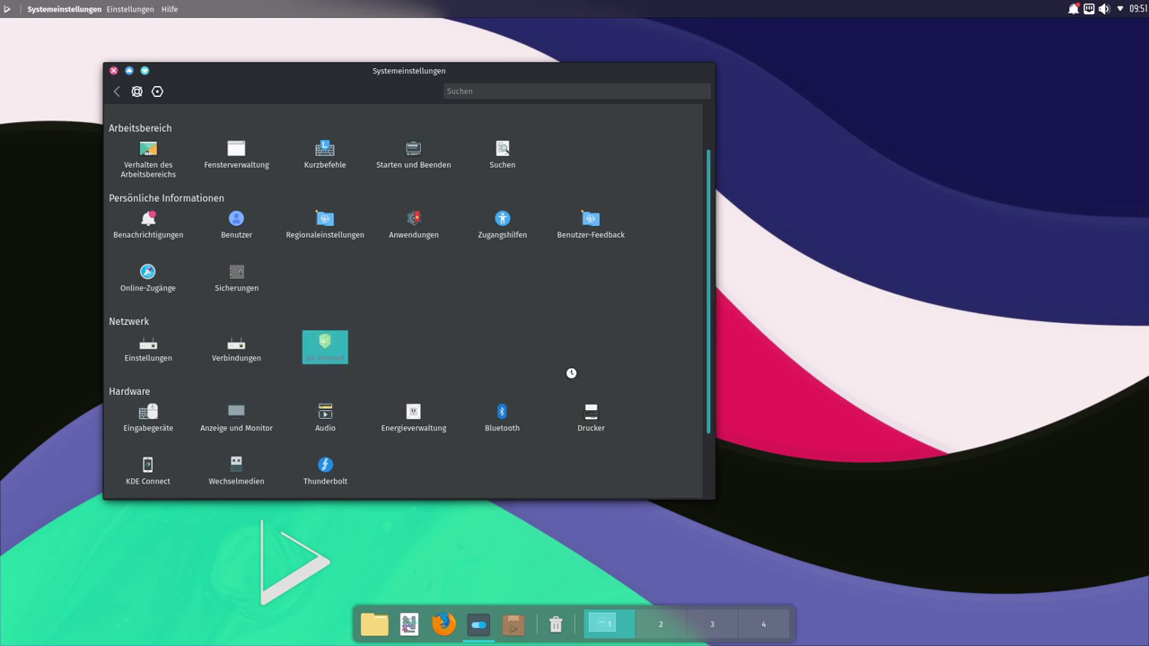
{"action": "left_click_drag", "start_coordinate": [377, 73], "coordinate": [477, 119]}
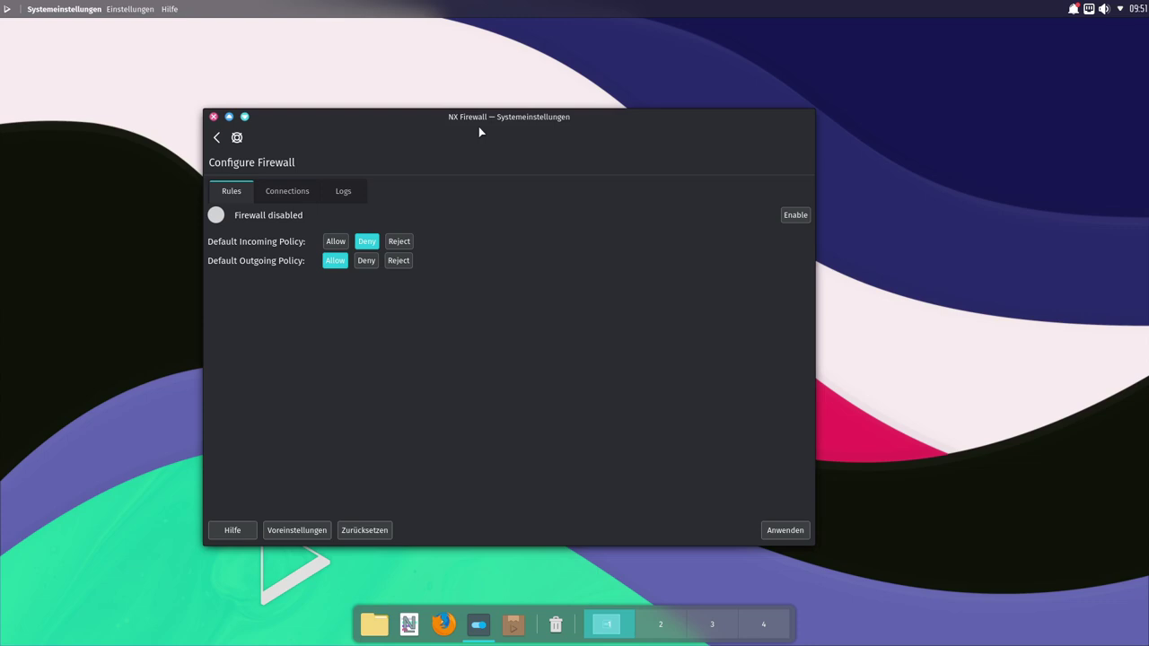
{"action": "left_click", "coordinate": [287, 193]}
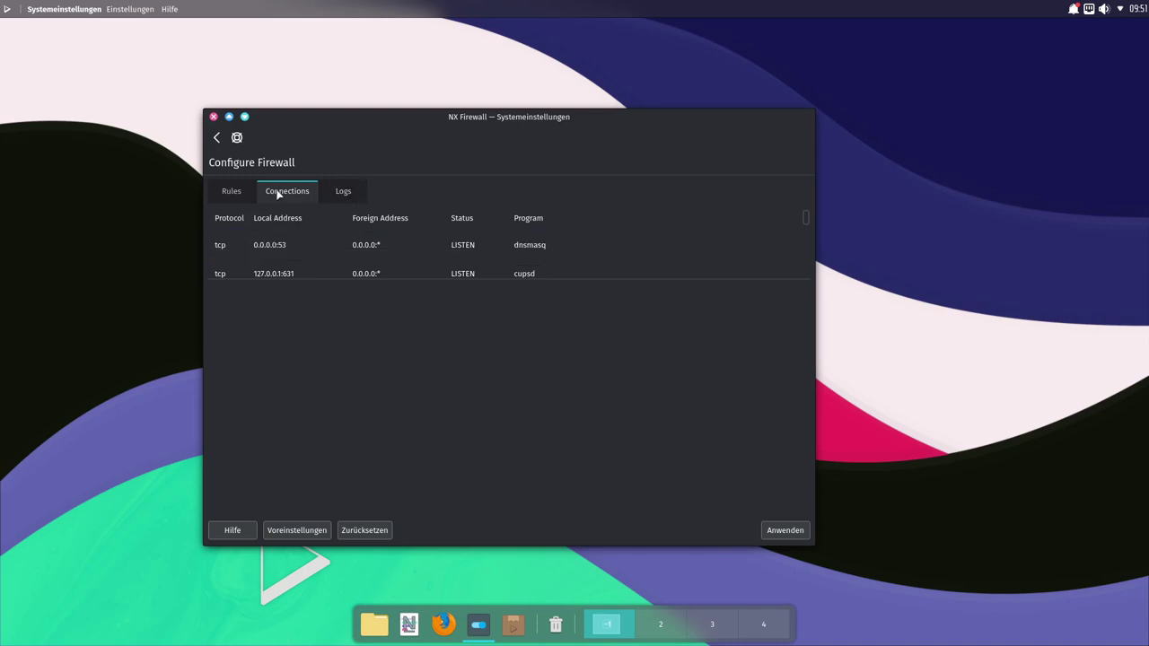
{"action": "left_click", "coordinate": [226, 198]}
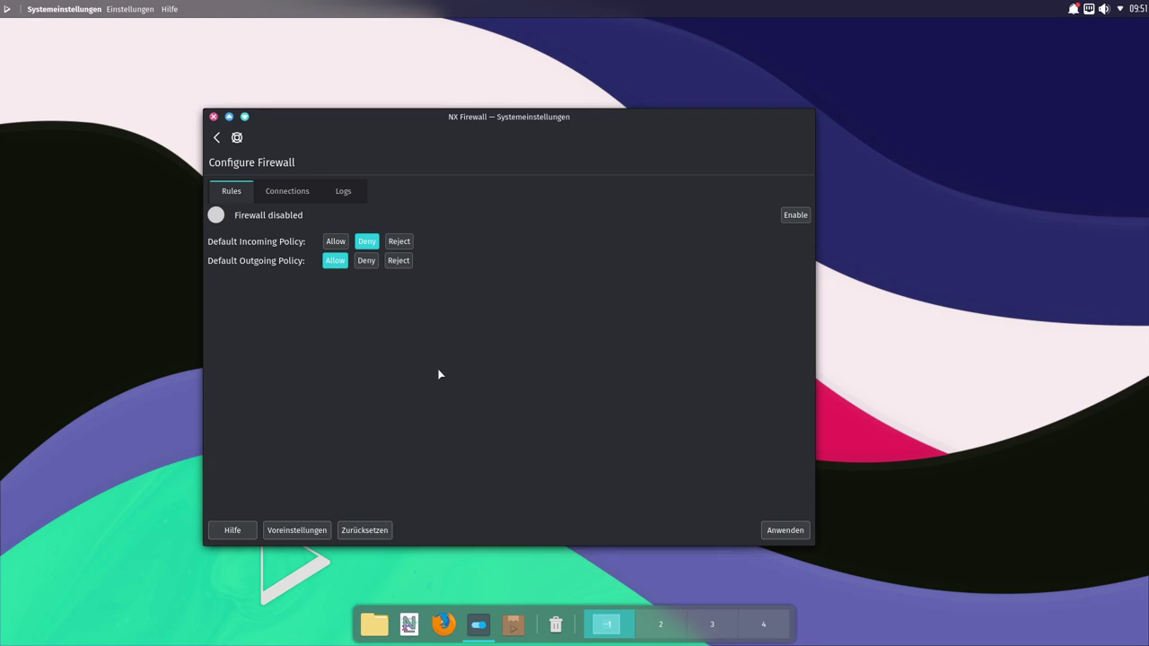
Step: Enable the firewall with the account password, disable it again, and return to the overview
{"action": "left_click", "coordinate": [796, 215]}
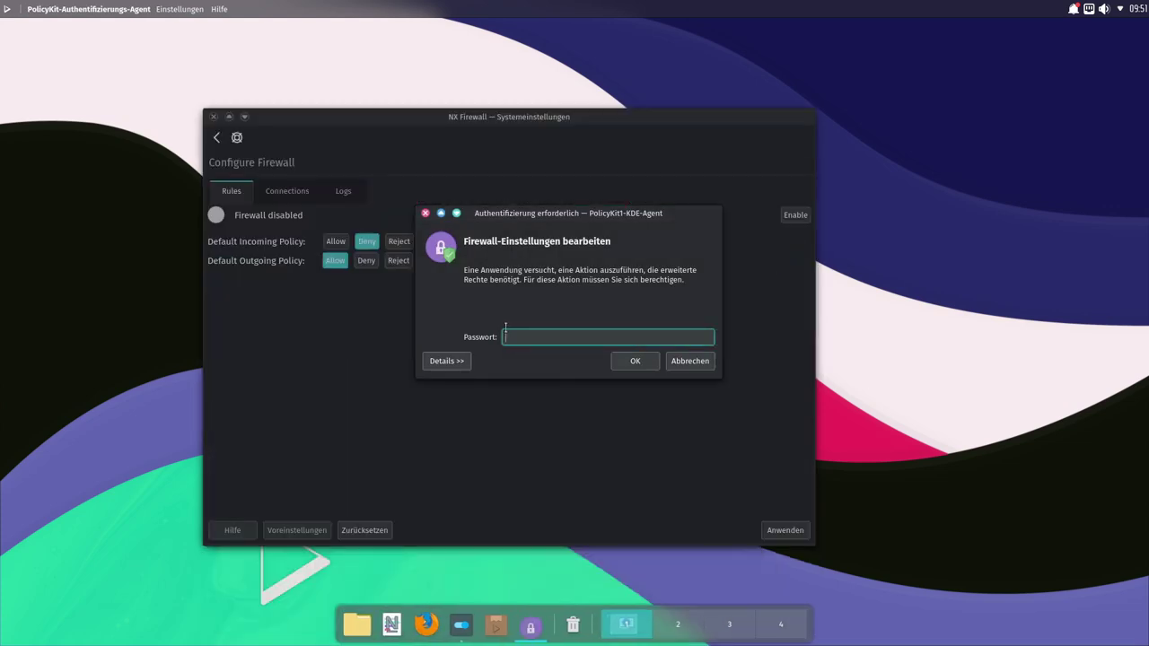
{"action": "type", "text": "•••"}
{"action": "key", "text": "Return"}
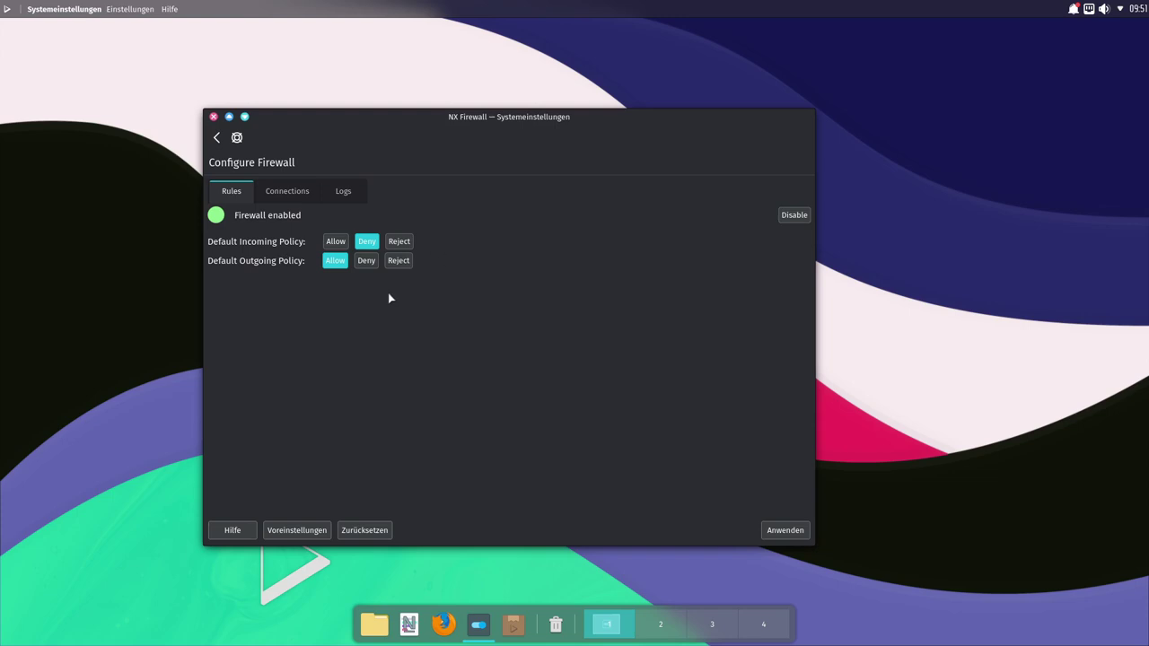
{"action": "left_click", "coordinate": [794, 215]}
{"action": "left_click", "coordinate": [217, 137]}
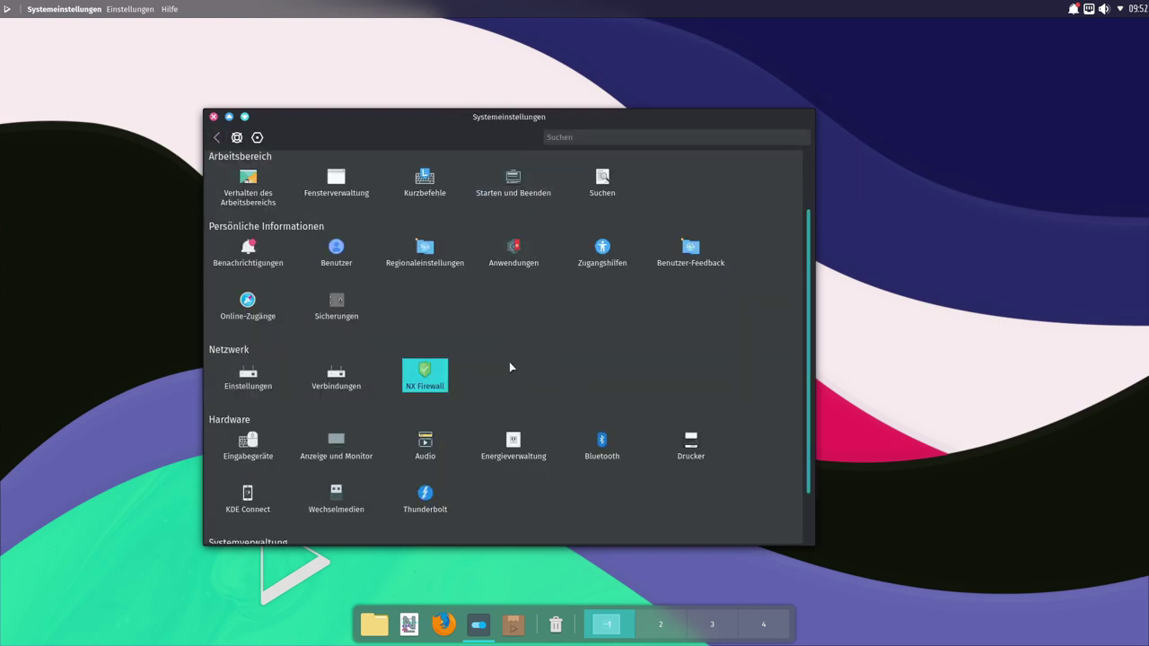
Step: Open Erscheinungsbild and apply the Nitrux Mix global theme
{"action": "scroll", "coordinate": [475, 269], "scroll_direction": "up", "scroll_amount": 2}
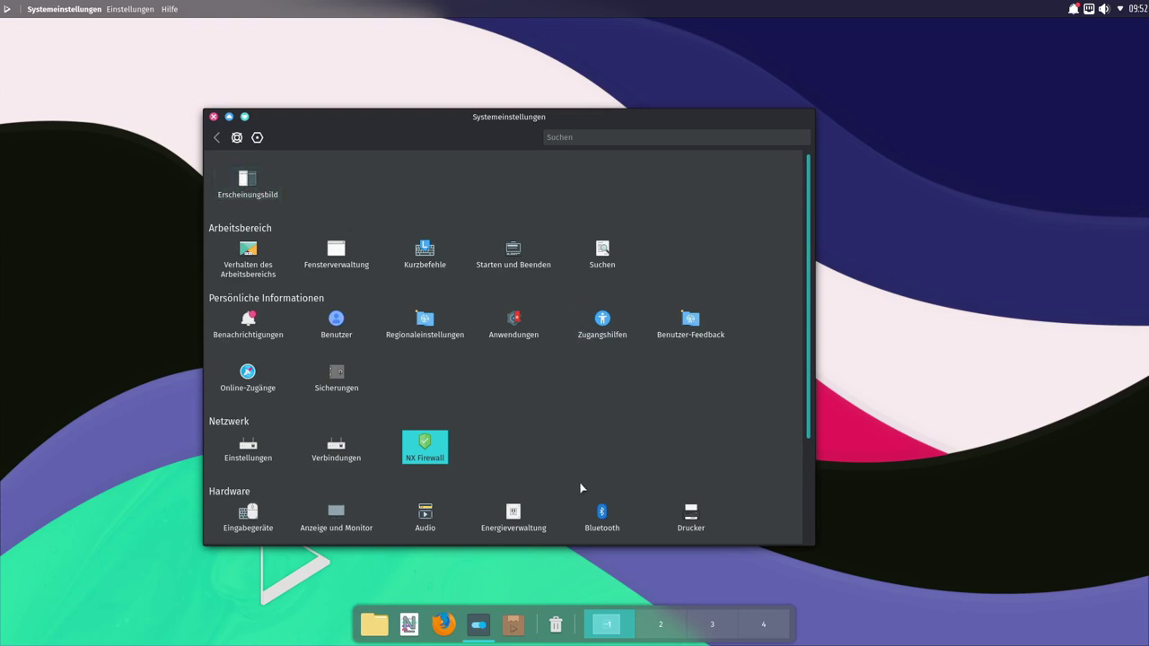
{"action": "scroll", "coordinate": [600, 428], "scroll_direction": "down", "scroll_amount": 1}
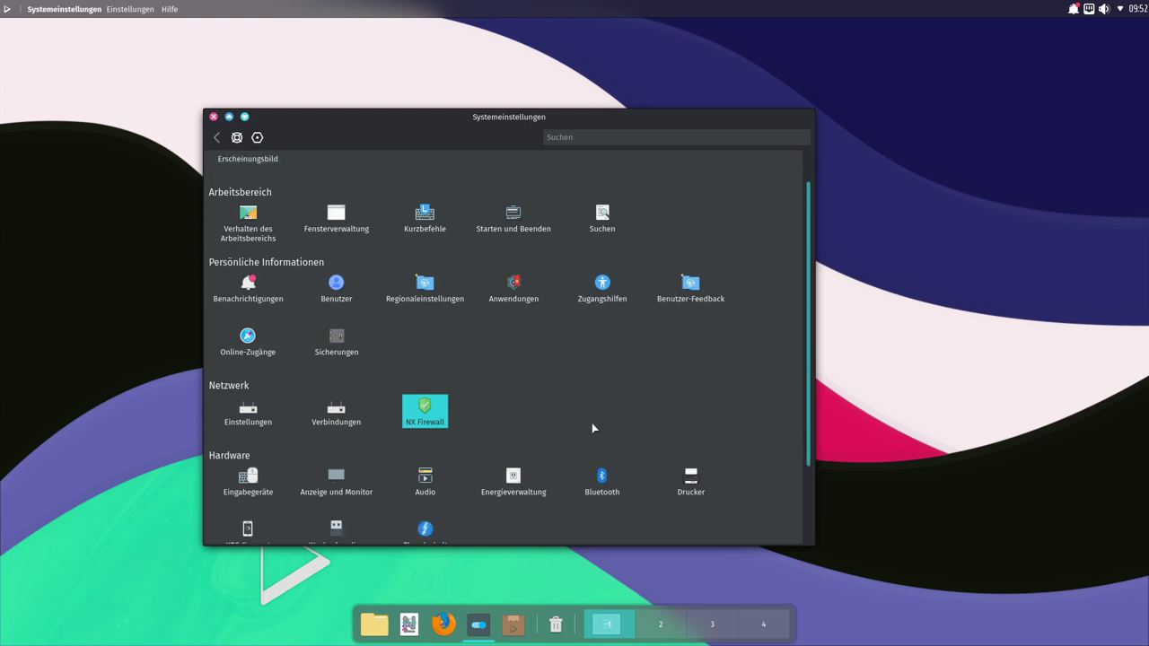
{"action": "scroll", "coordinate": [583, 423], "scroll_direction": "up", "scroll_amount": 1}
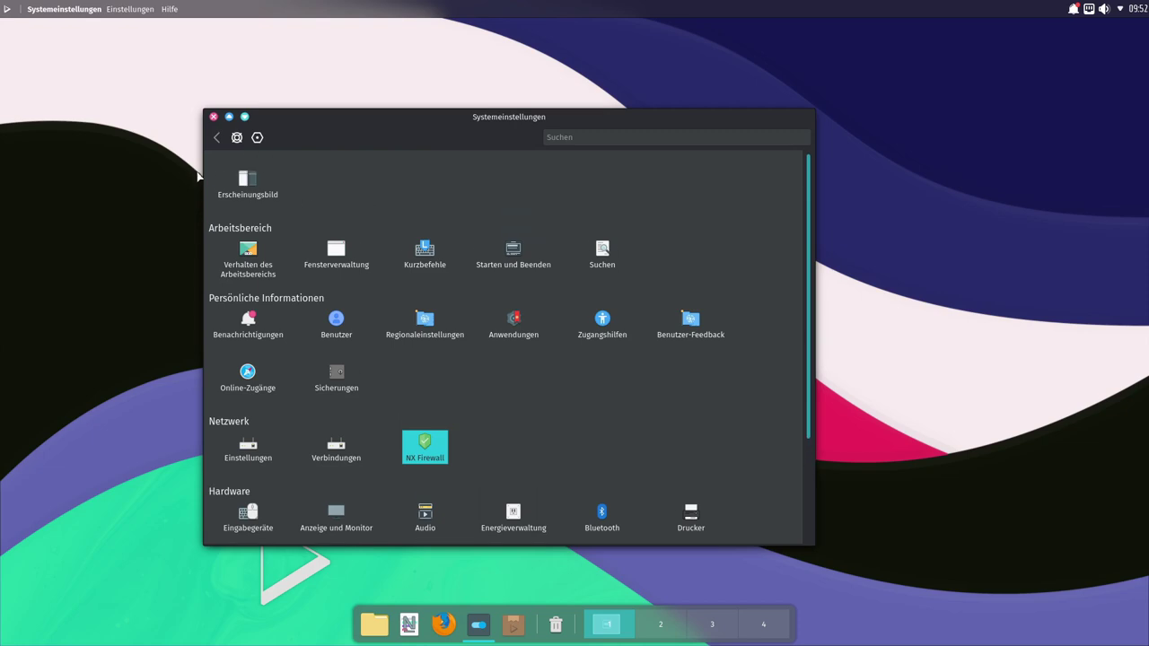
{"action": "left_click", "coordinate": [248, 184]}
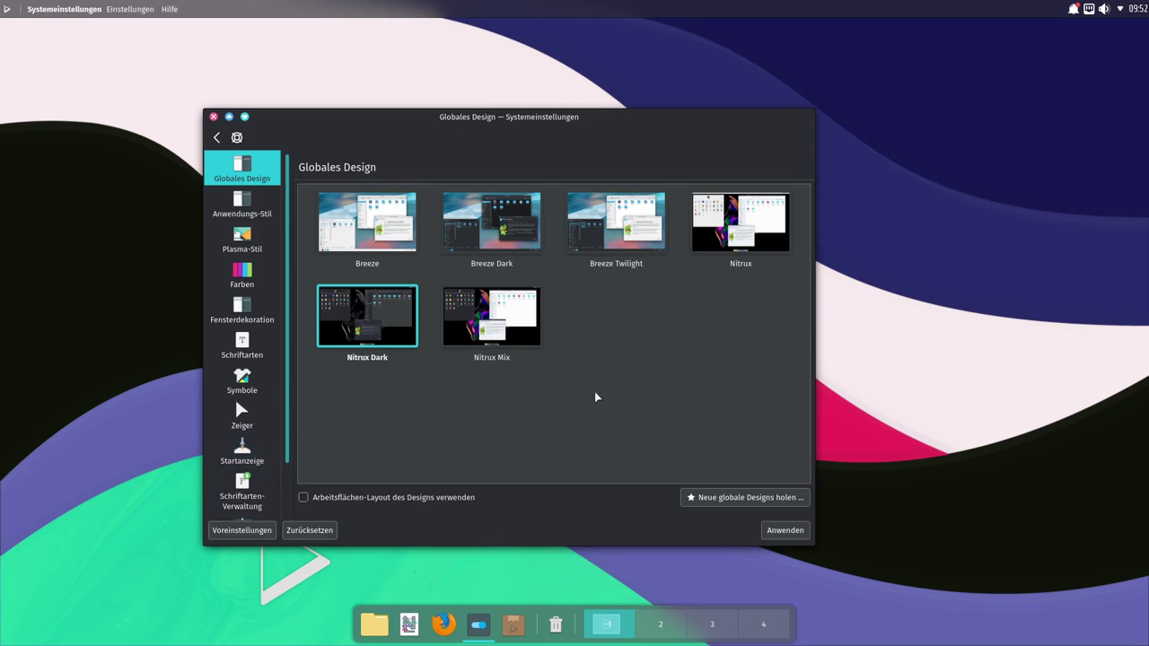
{"action": "left_click", "coordinate": [492, 343]}
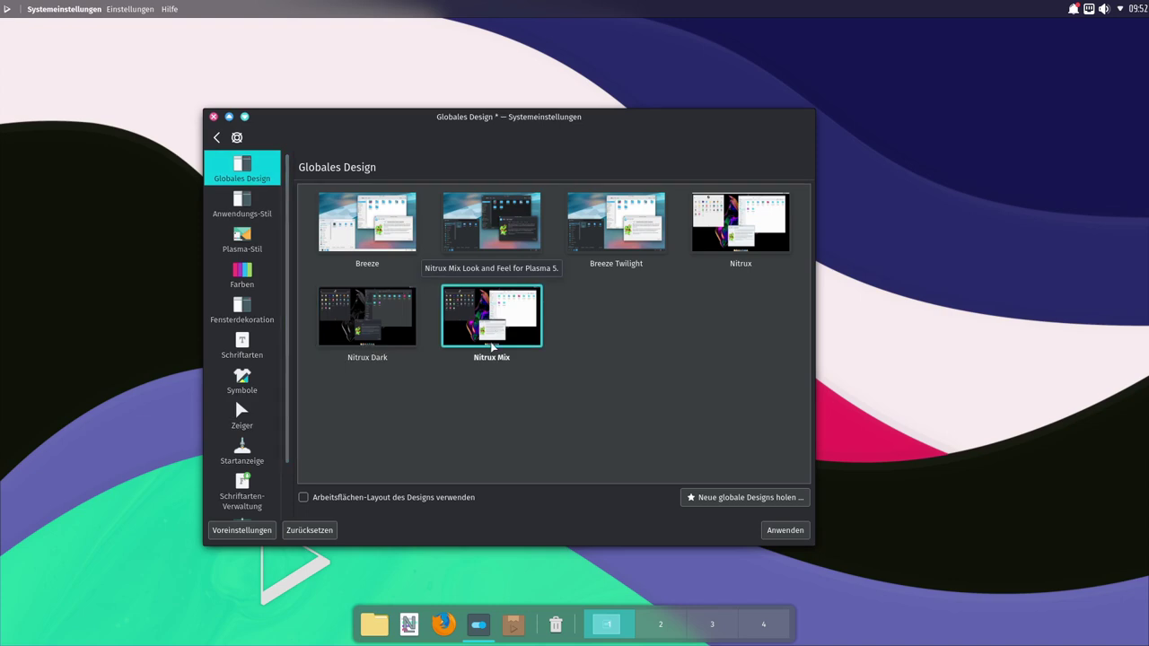
{"action": "left_click", "coordinate": [785, 530]}
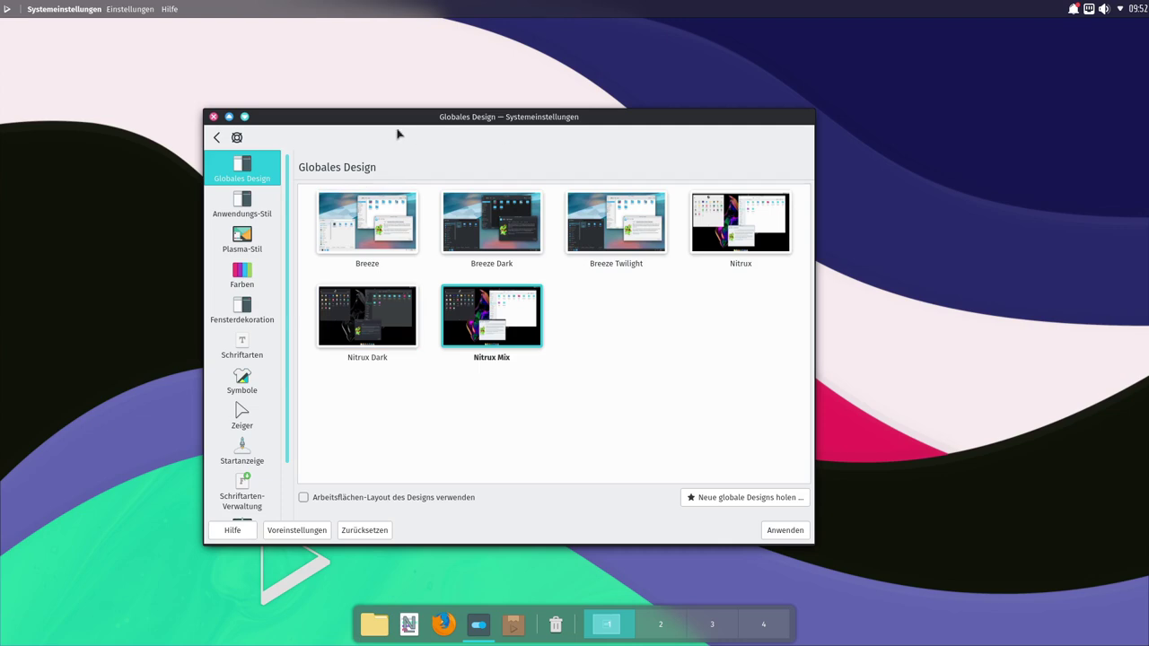
Step: Switch the global theme to Nitrux and apply it
{"action": "left_click", "coordinate": [7, 9]}
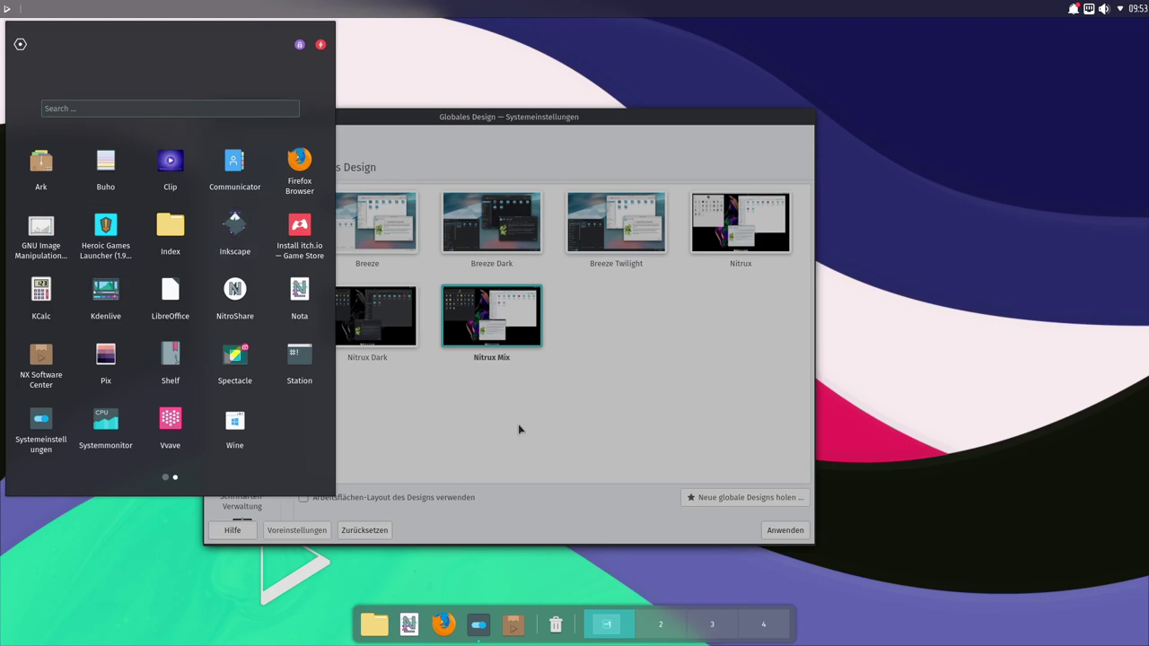
{"action": "left_click", "coordinate": [518, 425]}
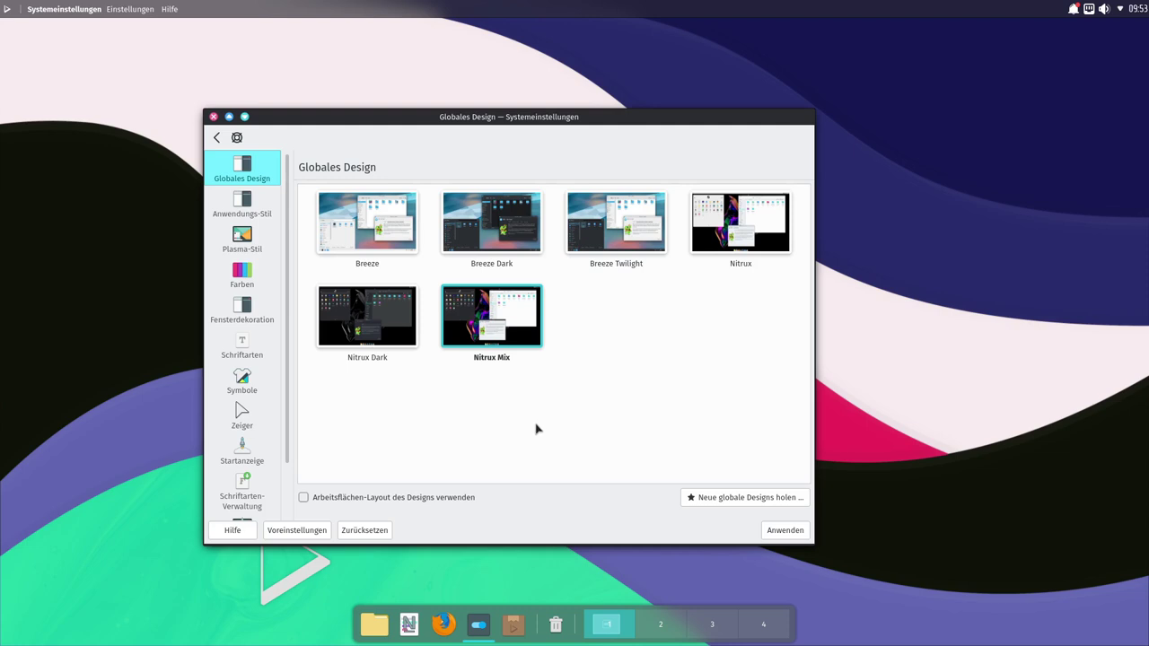
{"action": "left_click", "coordinate": [746, 240]}
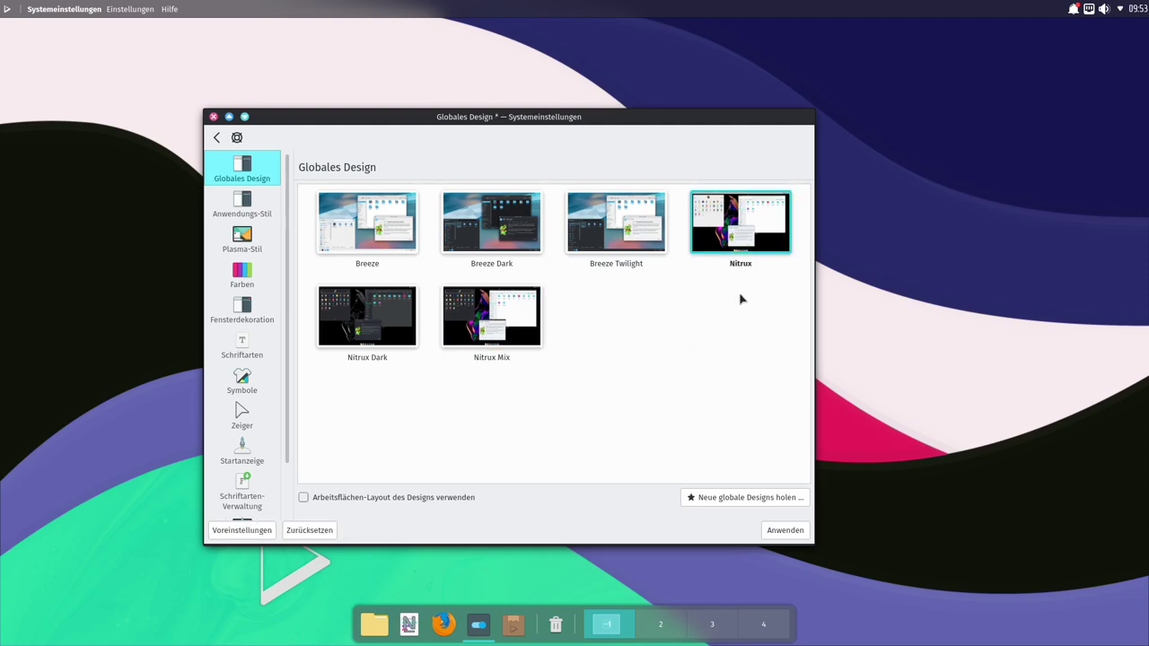
{"action": "left_click", "coordinate": [782, 530]}
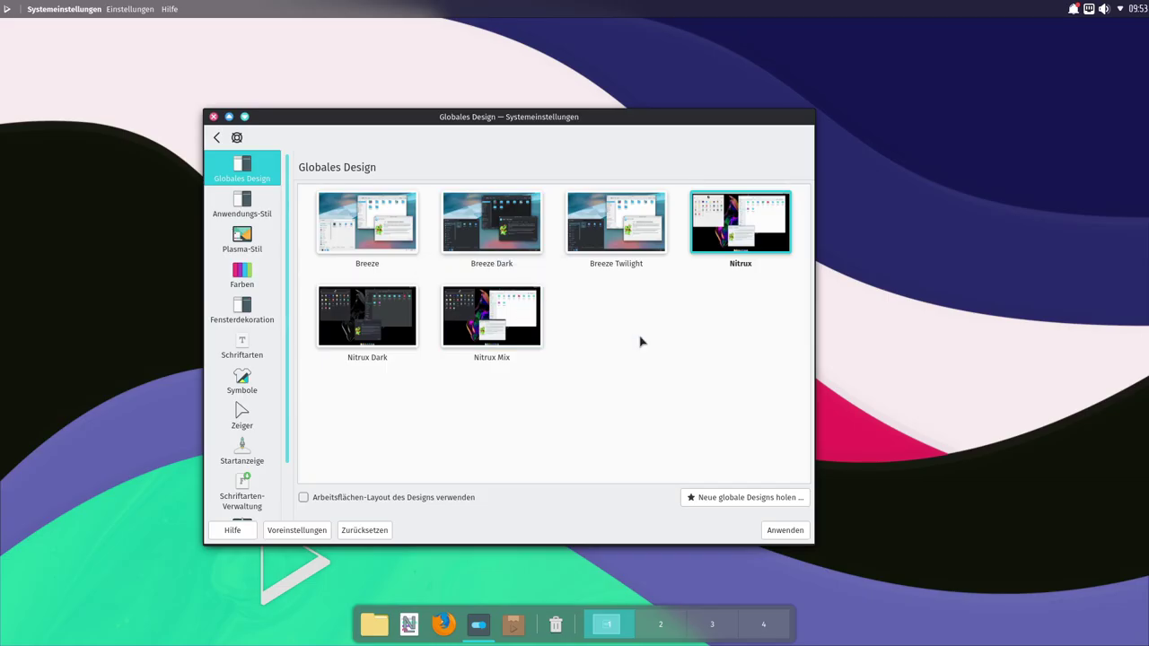
Step: Select the Nitrux Dark global theme and apply it
{"action": "left_click", "coordinate": [7, 9]}
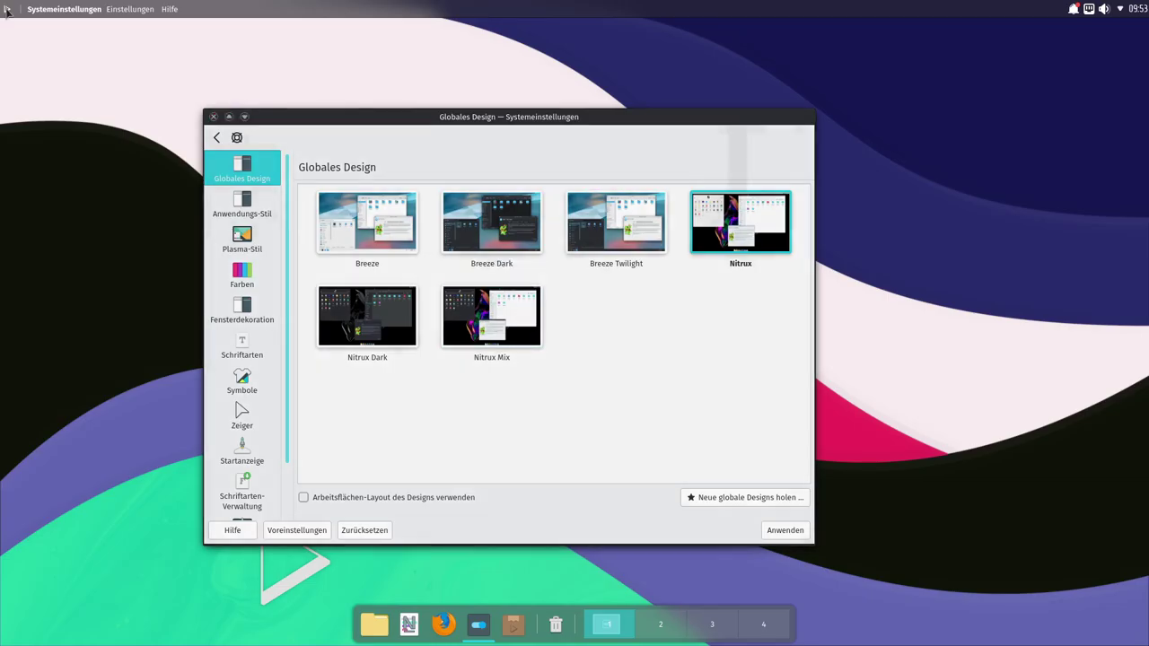
{"action": "left_click", "coordinate": [6, 9]}
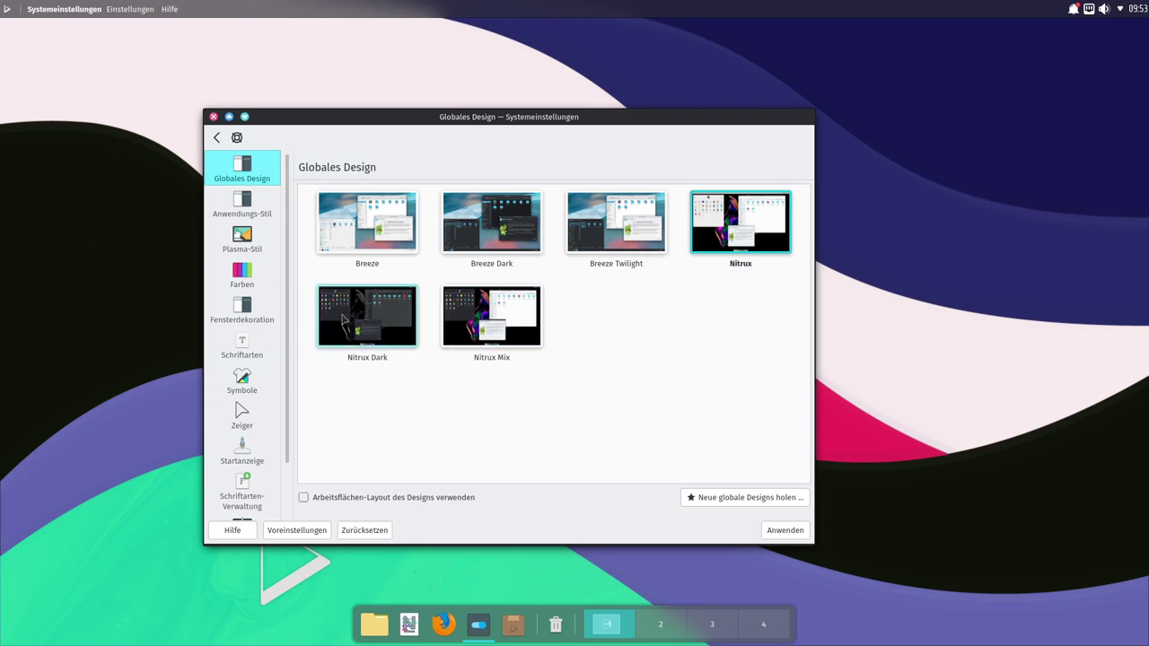
{"action": "left_click", "coordinate": [365, 323]}
{"action": "left_click", "coordinate": [770, 531]}
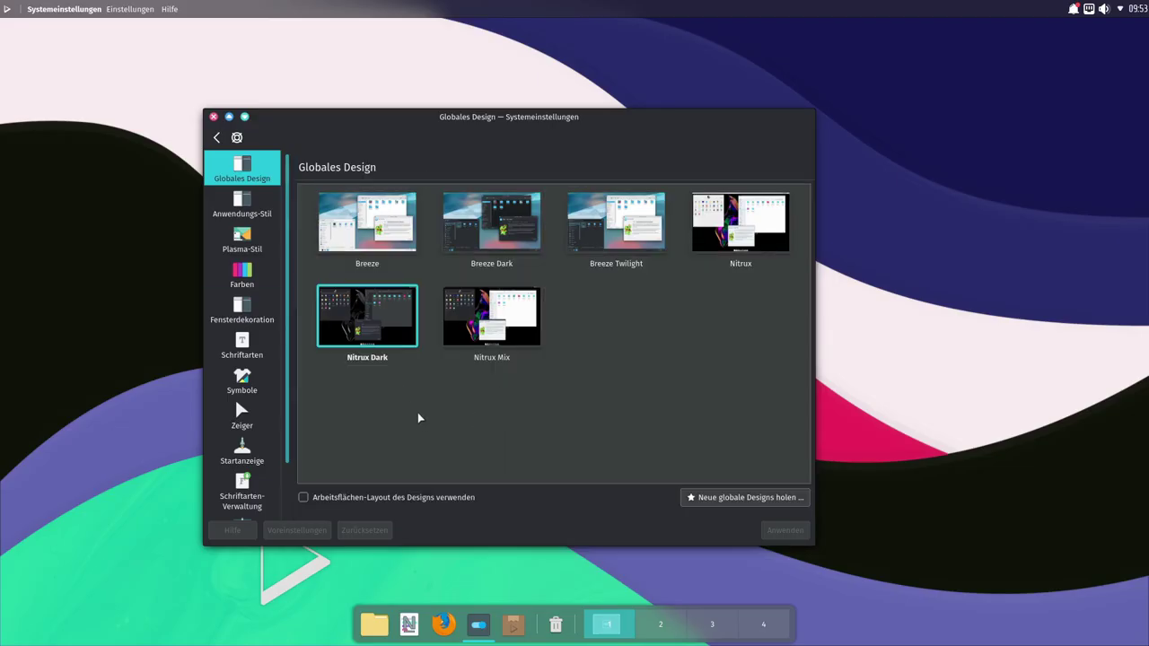
Step: Return to the settings overview and close System Settings
{"action": "left_click", "coordinate": [216, 138]}
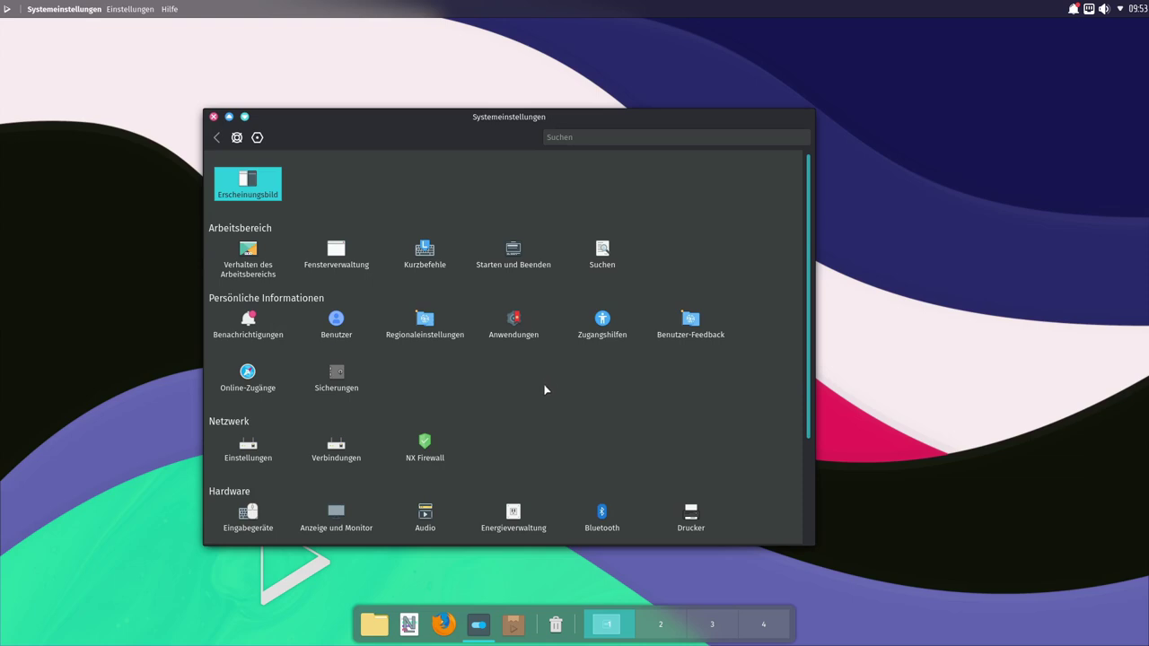
{"action": "scroll", "coordinate": [545, 390], "scroll_direction": "down", "scroll_amount": 2}
{"action": "scroll", "coordinate": [545, 390], "scroll_direction": "down", "scroll_amount": 1}
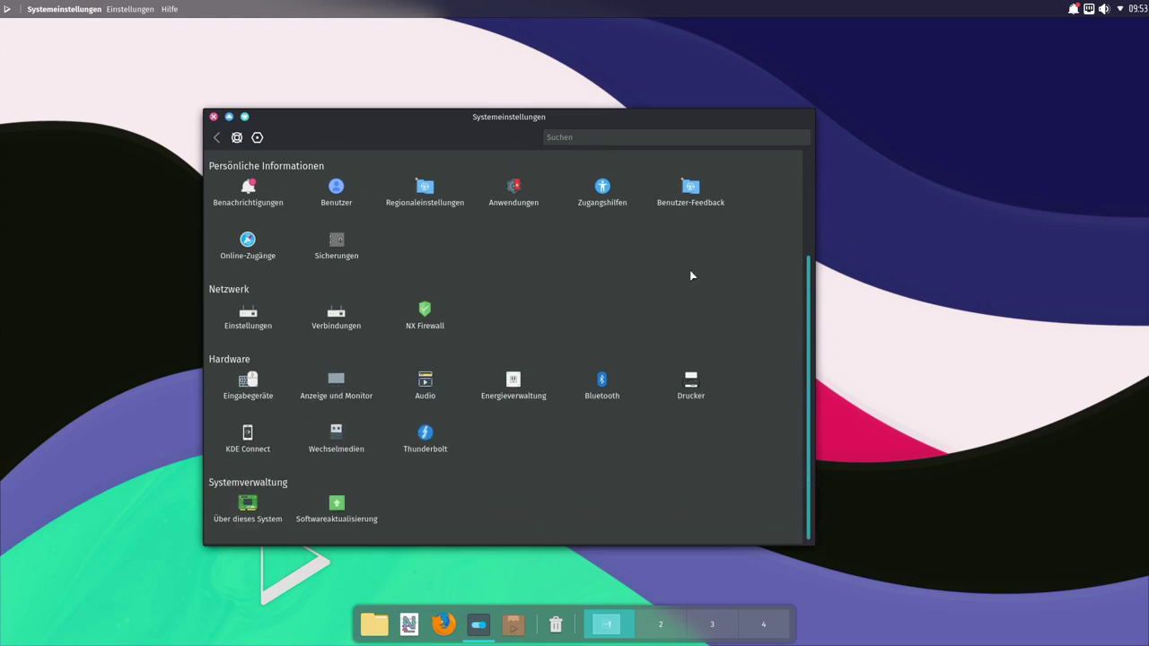
{"action": "left_click", "coordinate": [214, 117]}
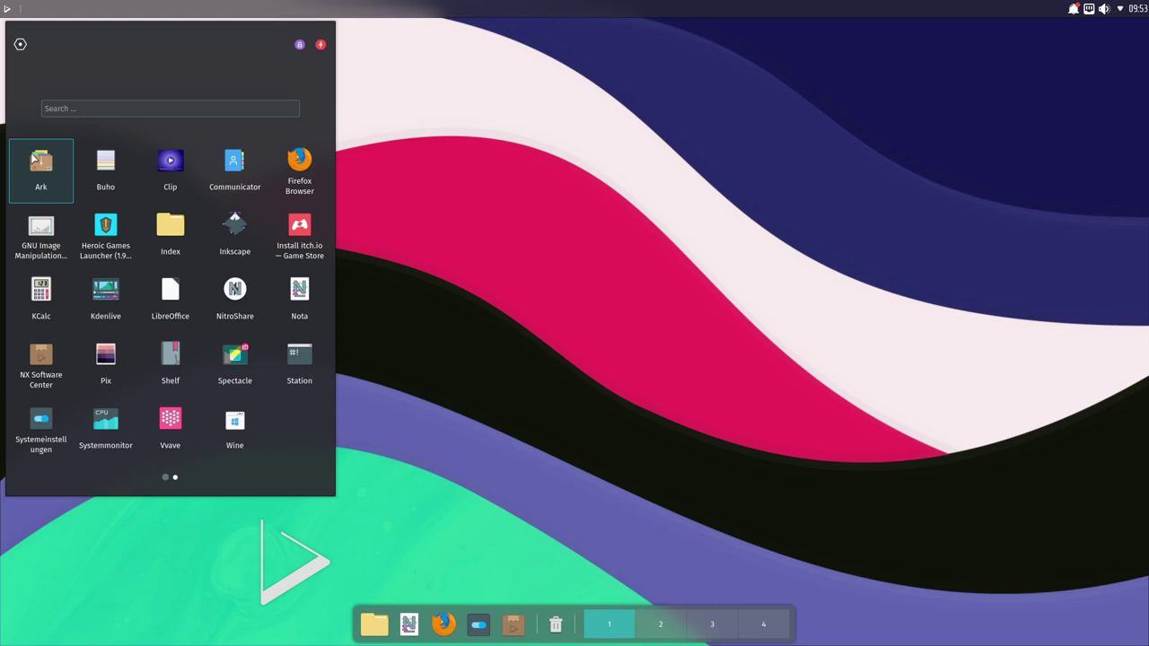
Step: Type 'wr' into the launcher search, then delete it to clear the search
{"action": "scroll", "coordinate": [89, 231], "scroll_direction": "up", "scroll_amount": 1}
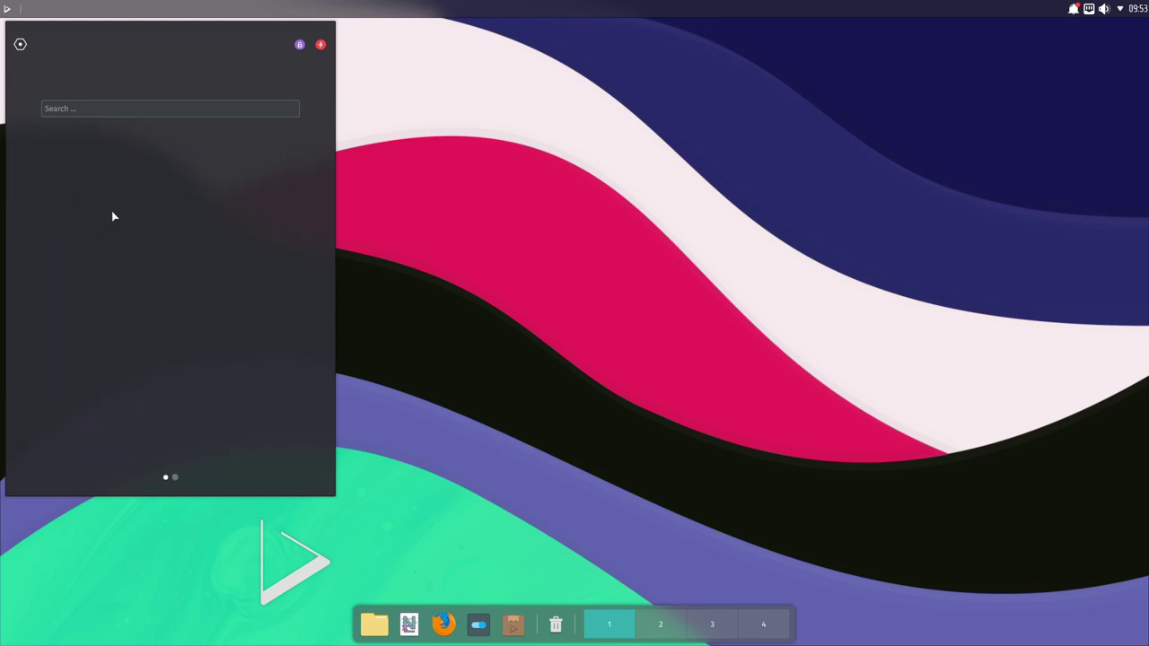
{"action": "scroll", "coordinate": [153, 301], "scroll_direction": "down", "scroll_amount": 1}
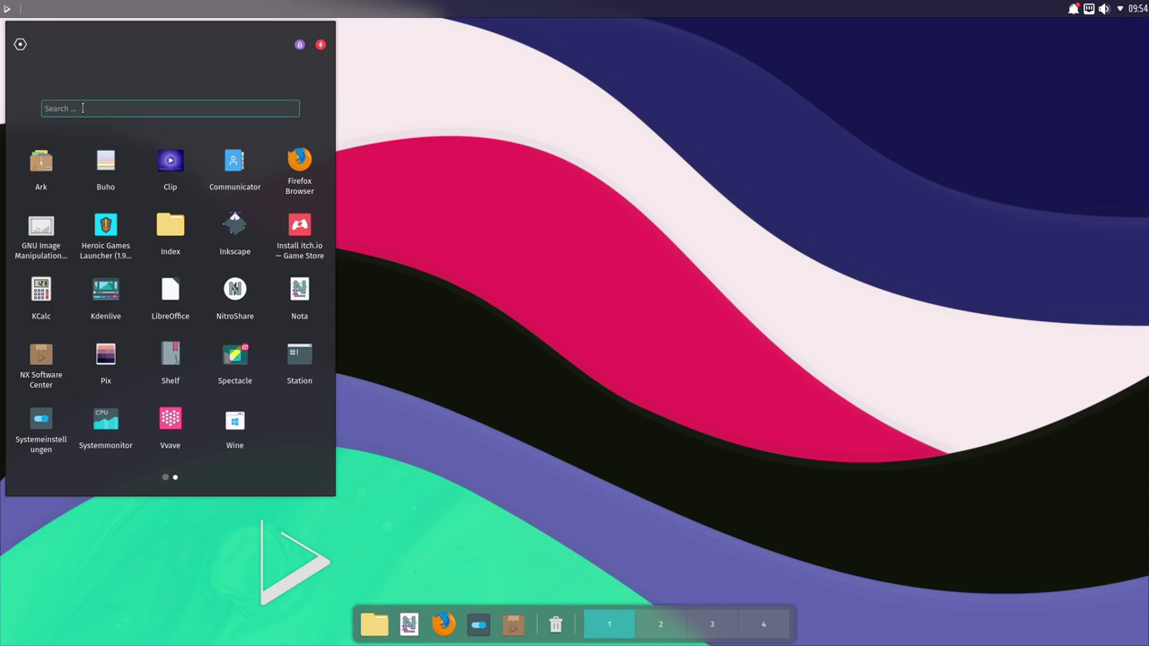
{"action": "type", "text": "wri"}
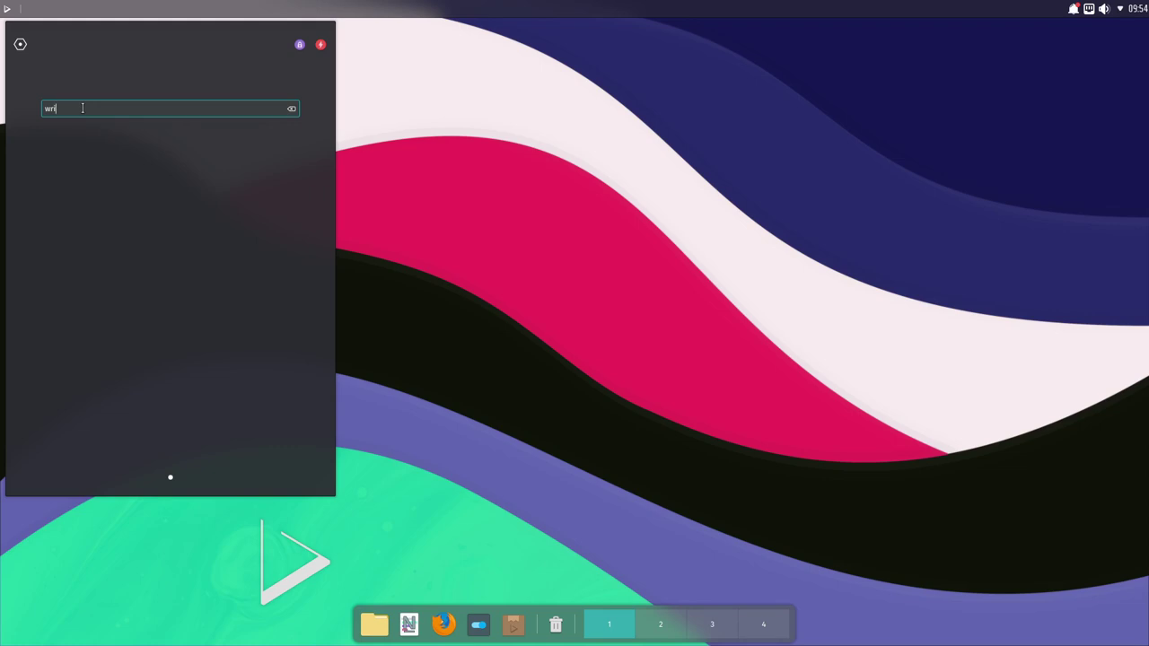
{"action": "key", "text": "BackSpace"}
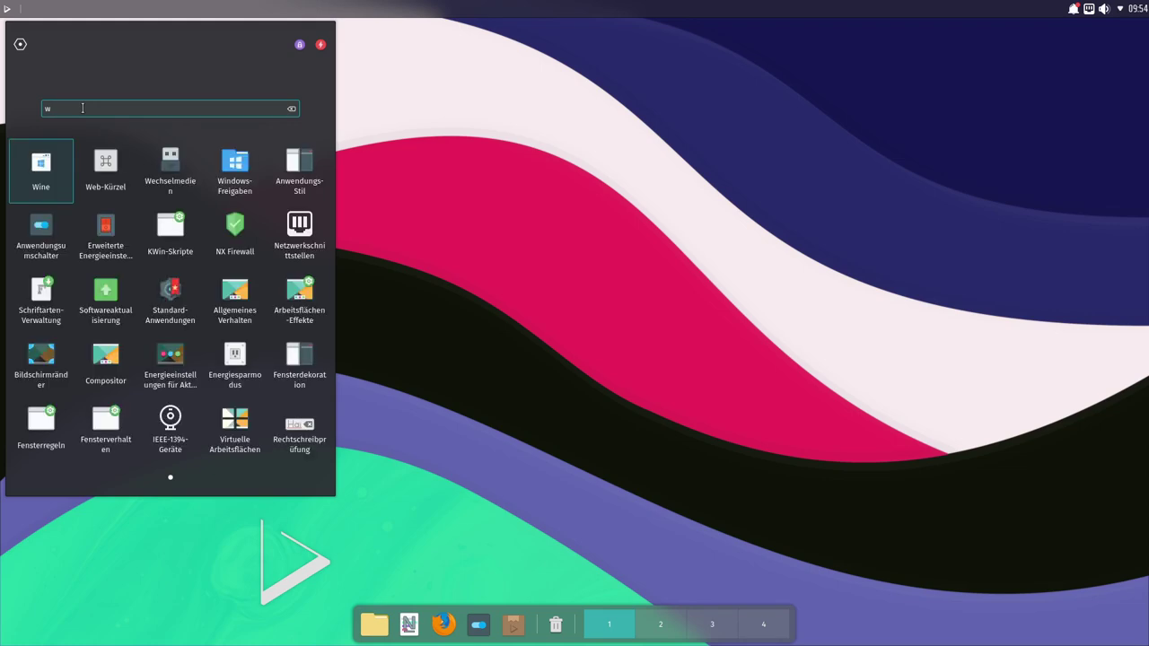
{"action": "key", "text": "BackSpace"}
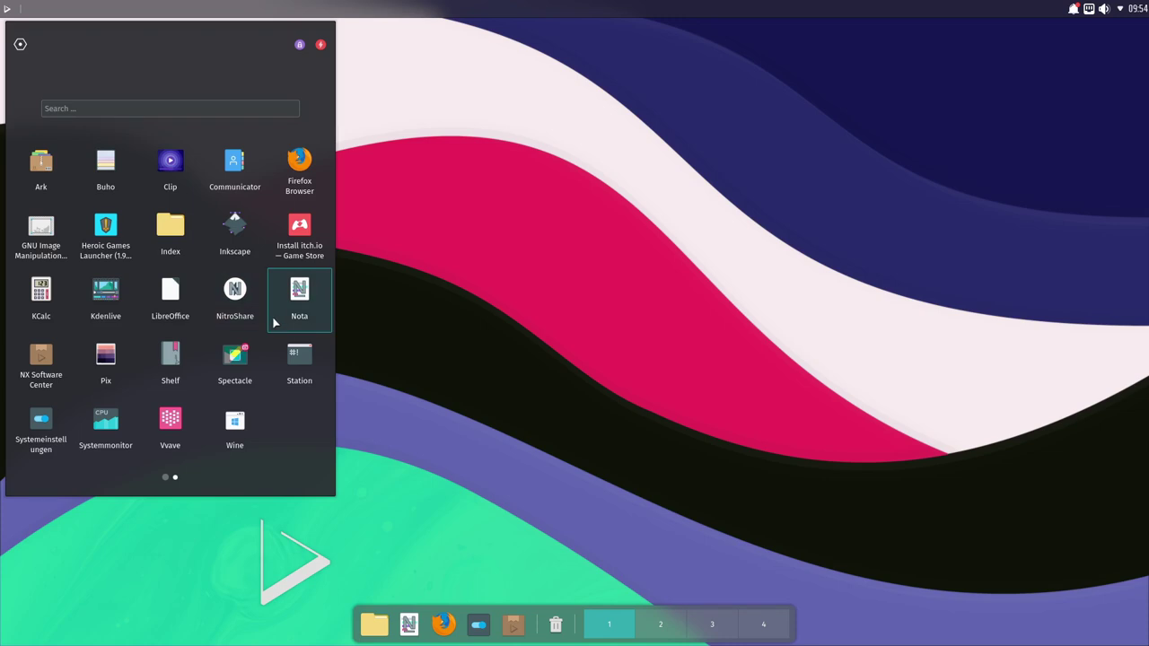
Step: Try Ark, then Buho by starting a new note, closing each afterwards
{"action": "left_click", "coordinate": [32, 165]}
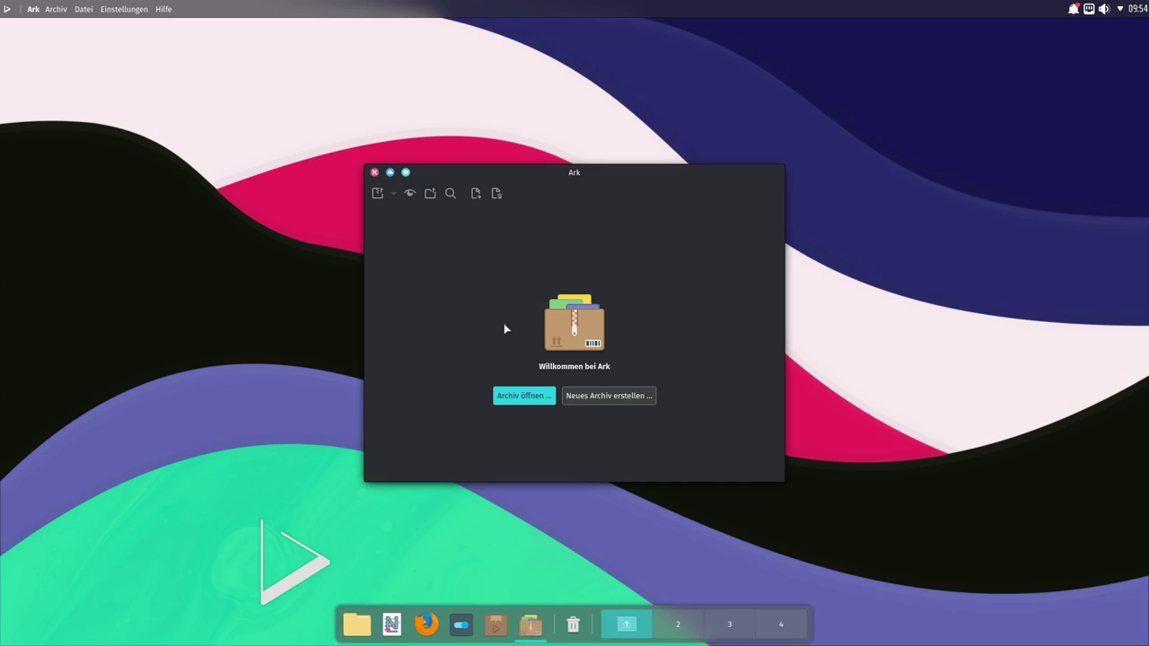
{"action": "left_click", "coordinate": [376, 172]}
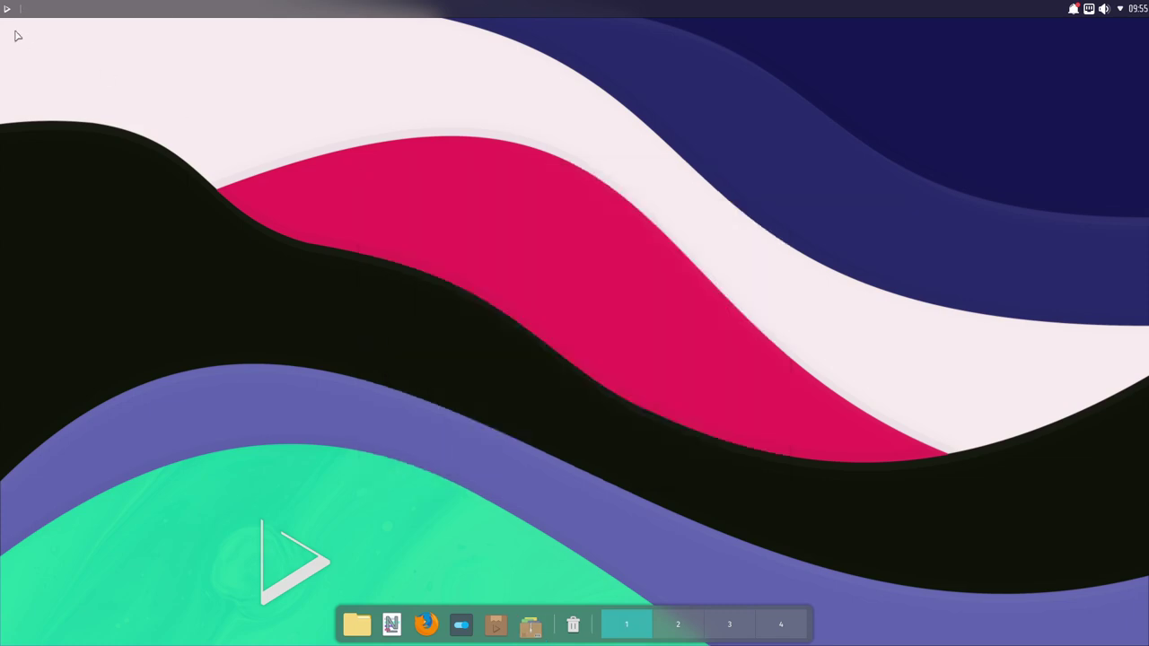
{"action": "left_click", "coordinate": [7, 9]}
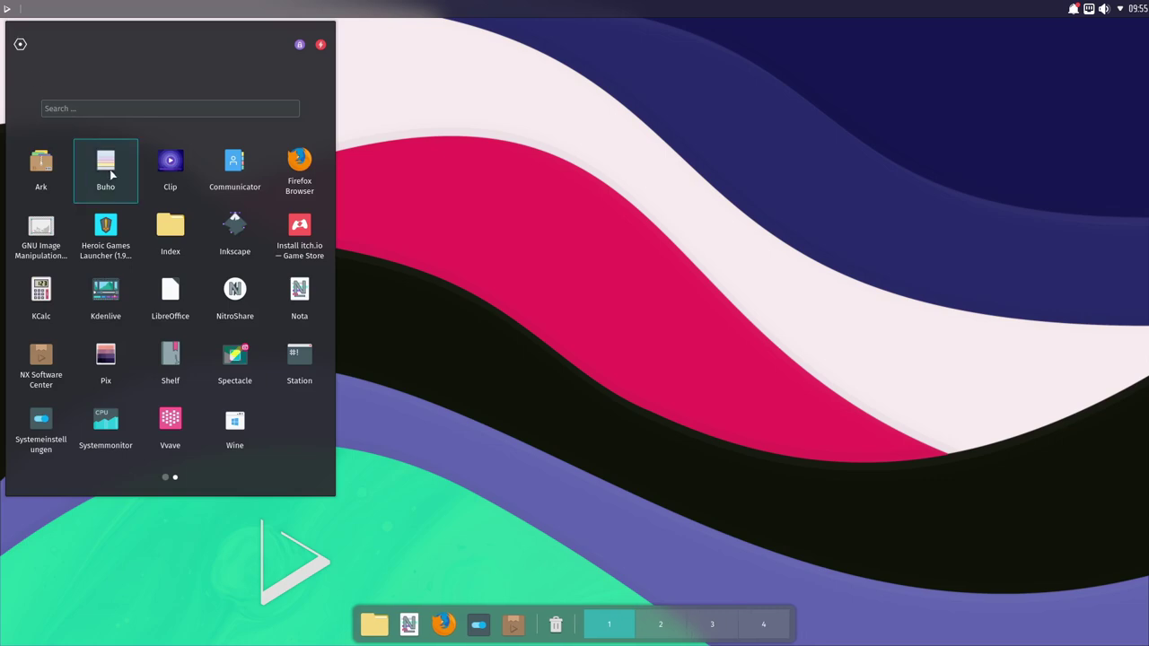
{"action": "left_click", "coordinate": [112, 175]}
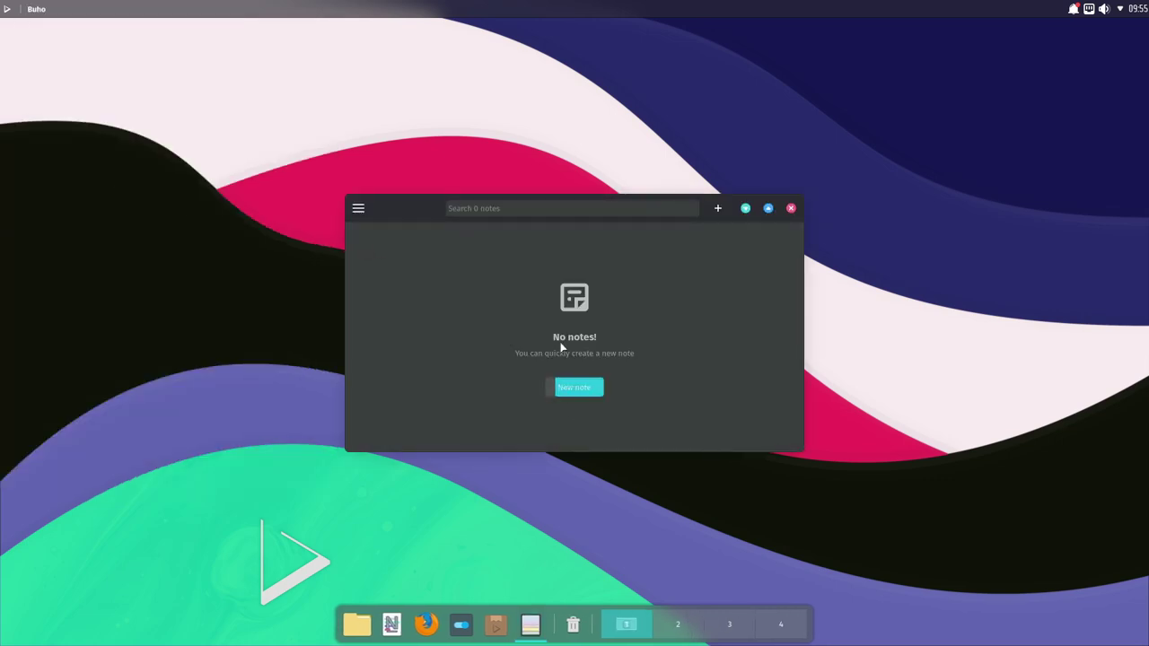
{"action": "left_click", "coordinate": [575, 391]}
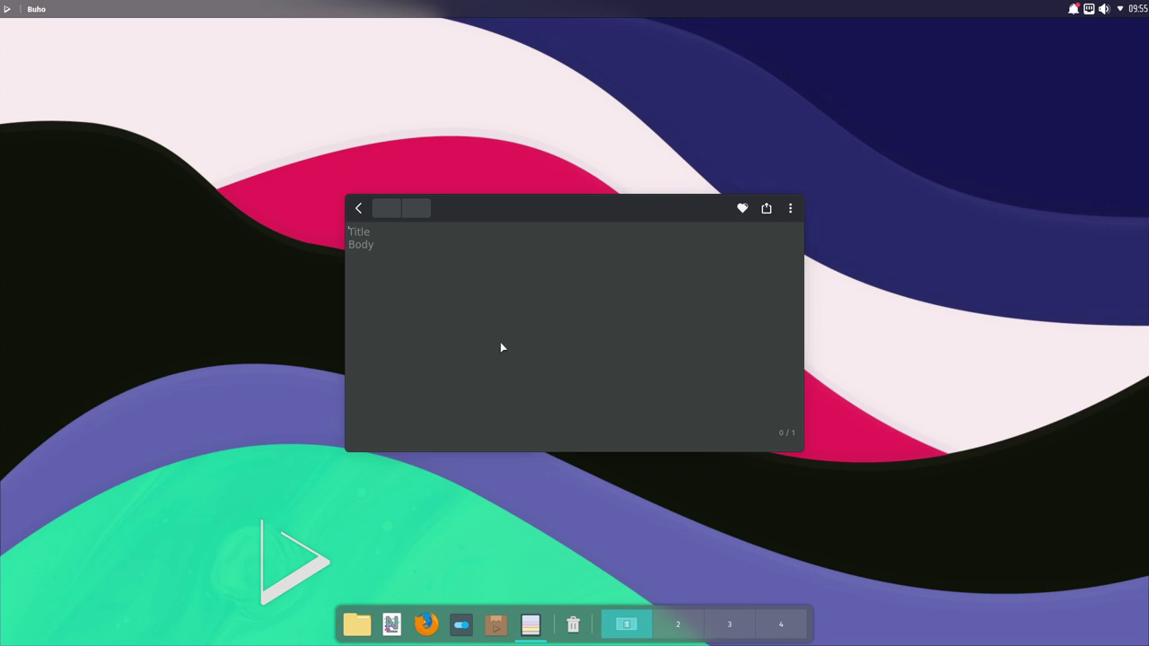
{"action": "left_click", "coordinate": [360, 211]}
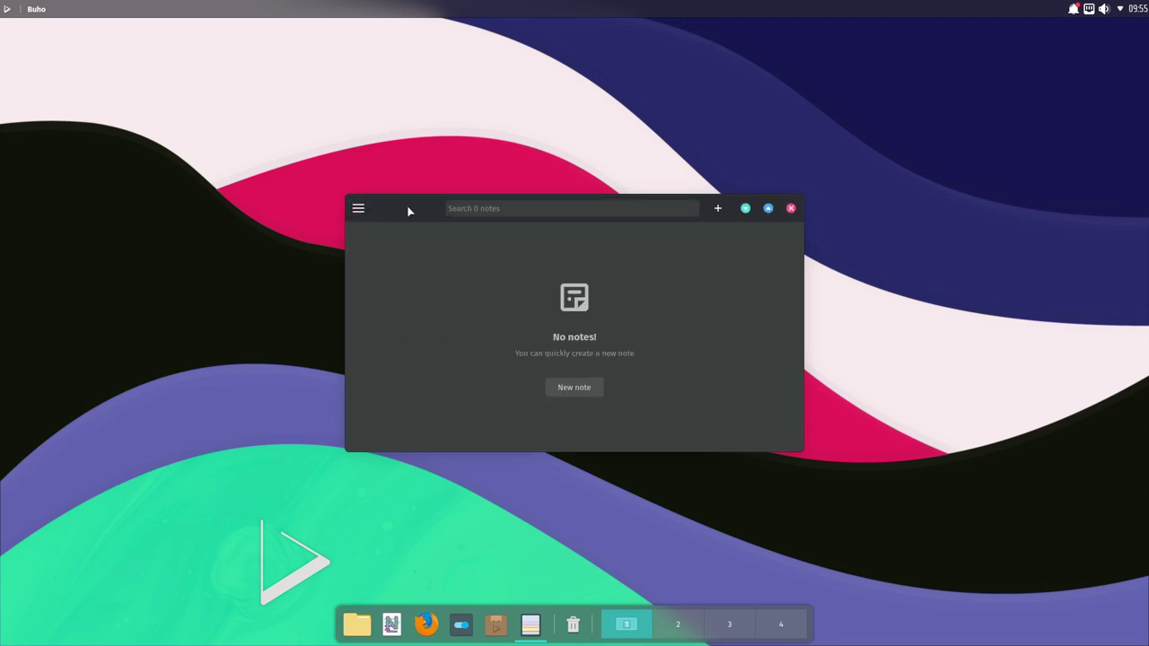
{"action": "left_click", "coordinate": [792, 209]}
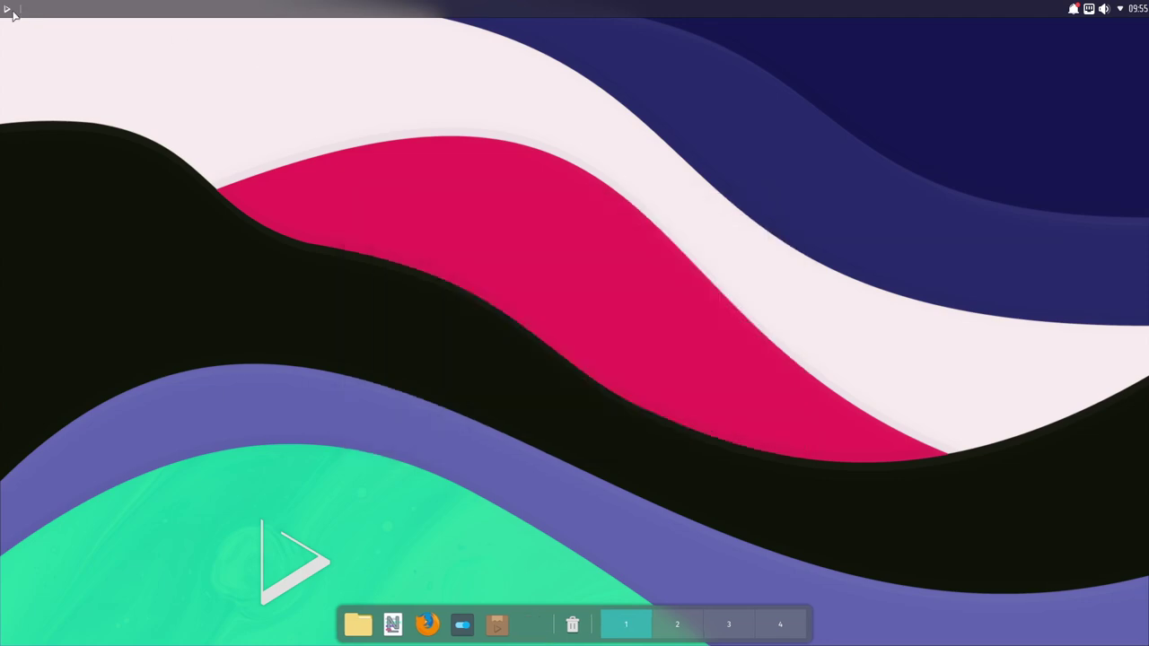
Step: Launch and close Communicator, then reopen the app launcher
{"action": "left_click", "coordinate": [7, 8]}
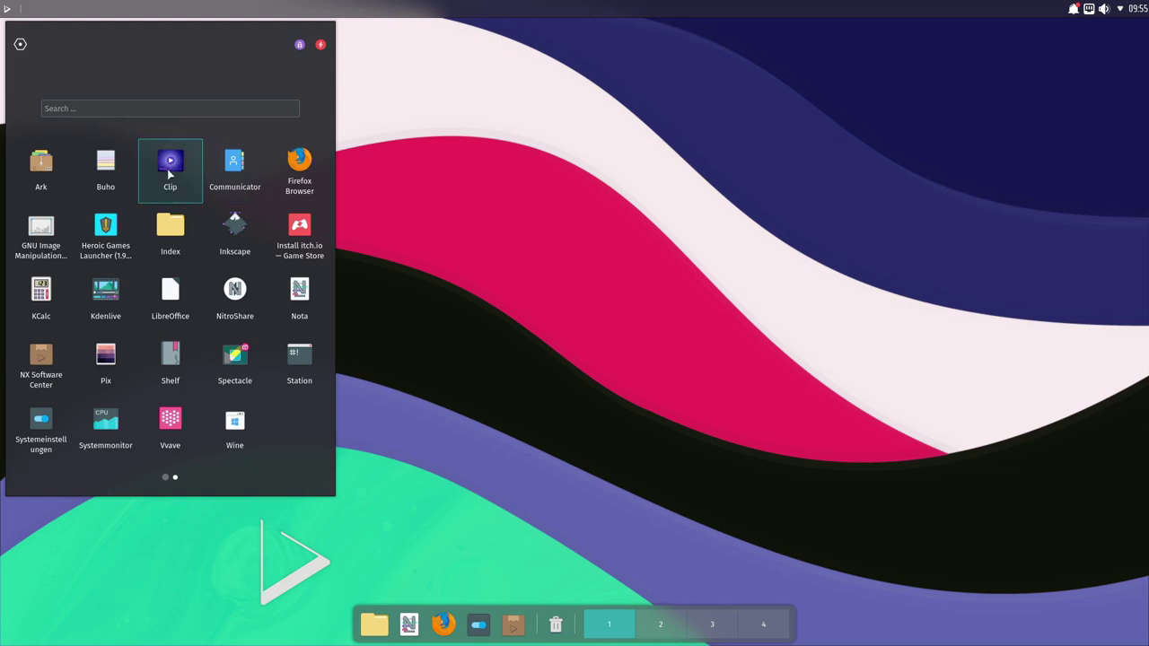
{"action": "left_click", "coordinate": [236, 173]}
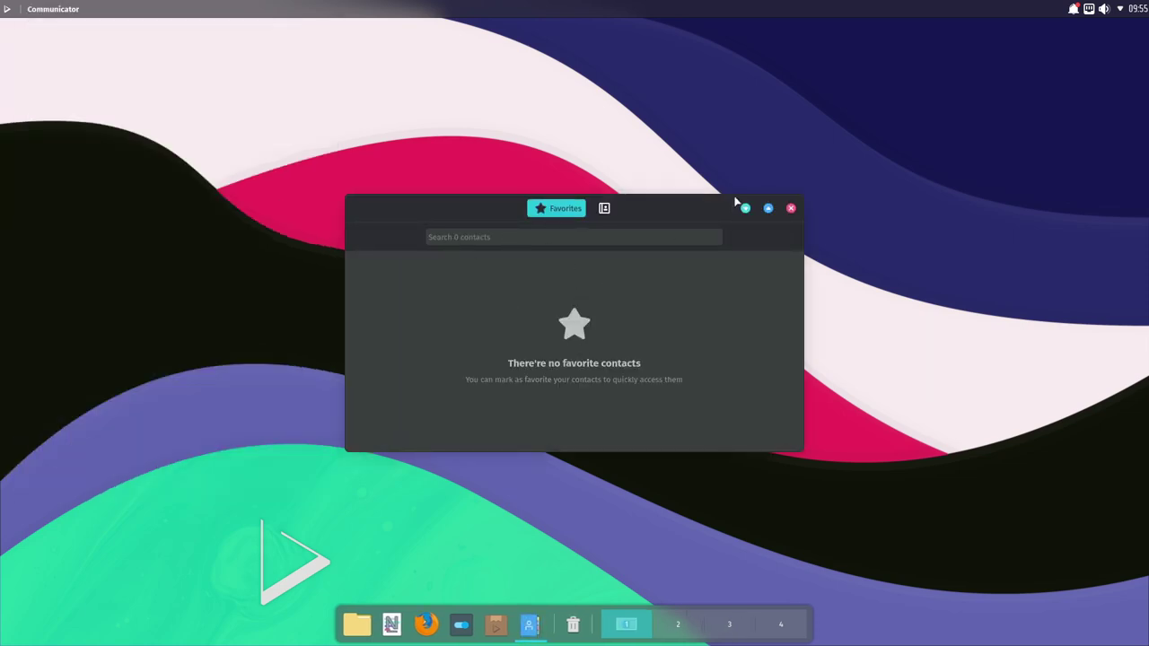
{"action": "left_click", "coordinate": [791, 208]}
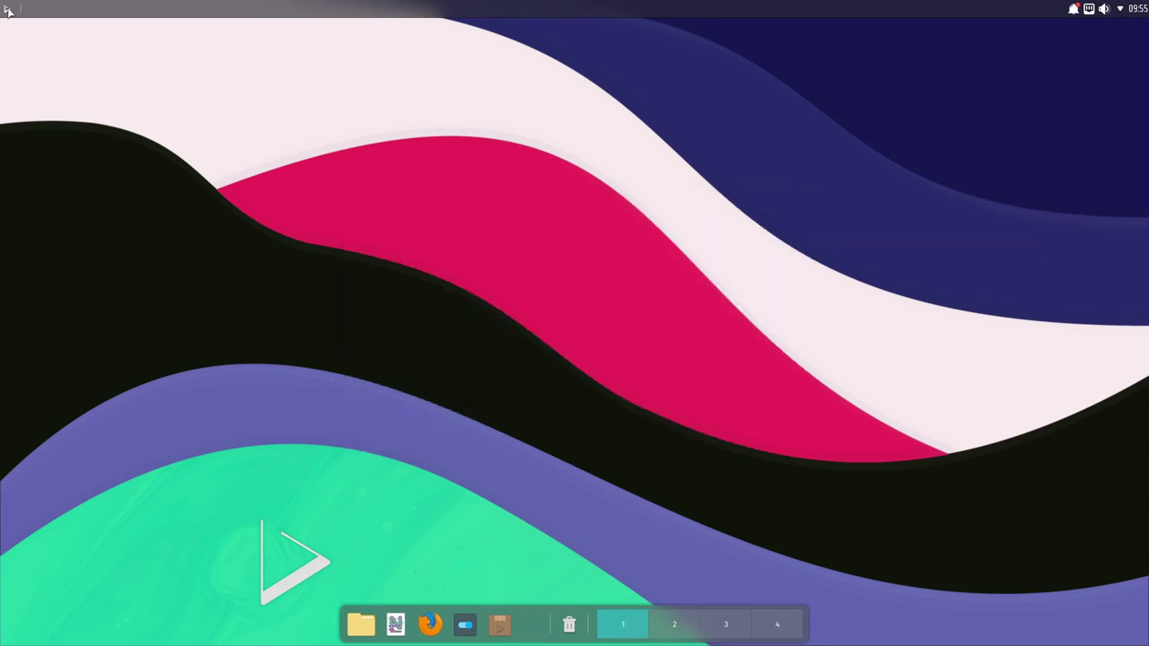
{"action": "left_click", "coordinate": [7, 9]}
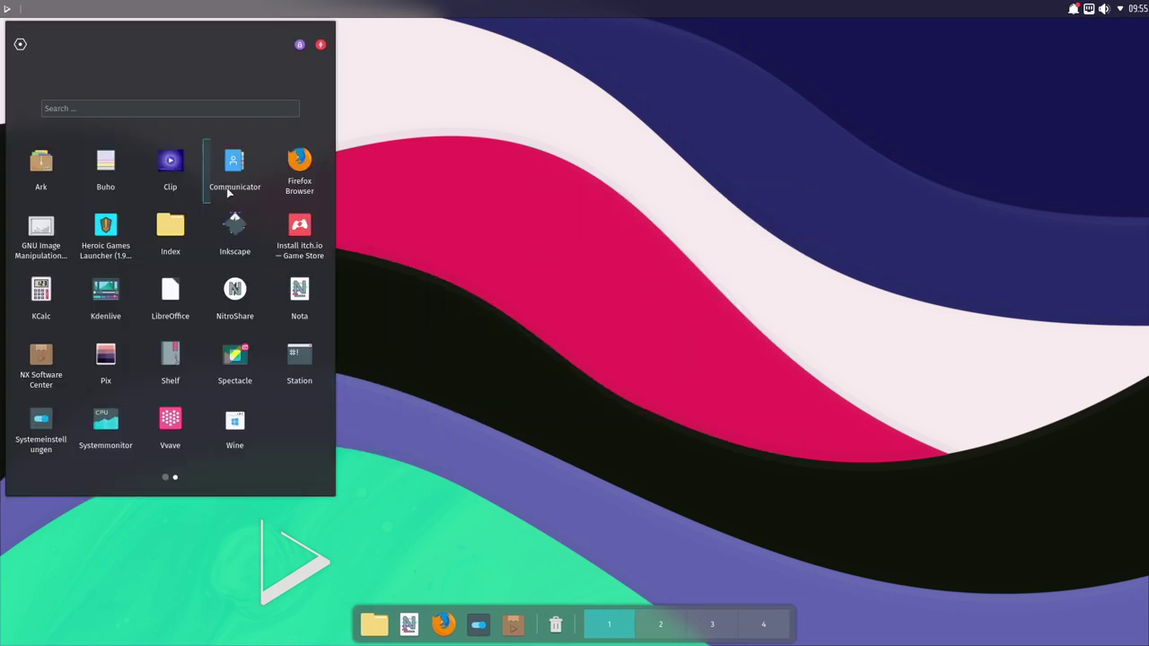
Step: Launch Firefox and drag its window into position on the desktop
{"action": "left_click", "coordinate": [301, 173]}
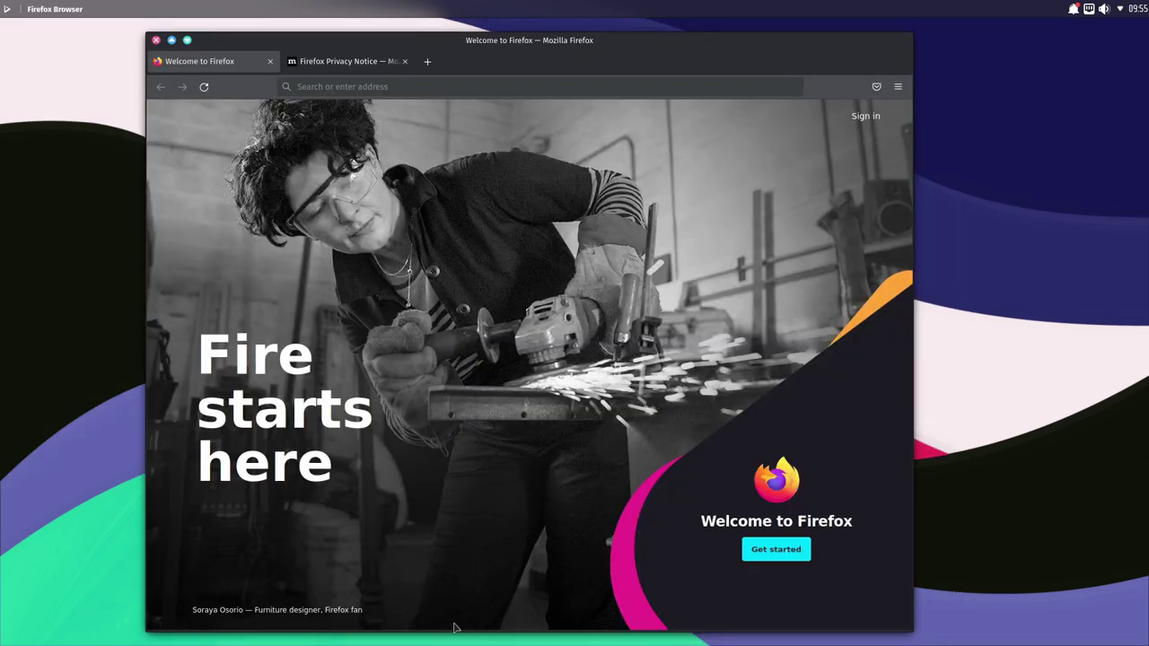
{"action": "mouse_move", "coordinate": [458, 641]}
{"action": "mouse_move", "coordinate": [570, 51]}
{"action": "left_mouse_down"}
{"action": "mouse_move", "coordinate": [579, 107]}
{"action": "mouse_move", "coordinate": [581, 36]}
{"action": "left_mouse_up"}
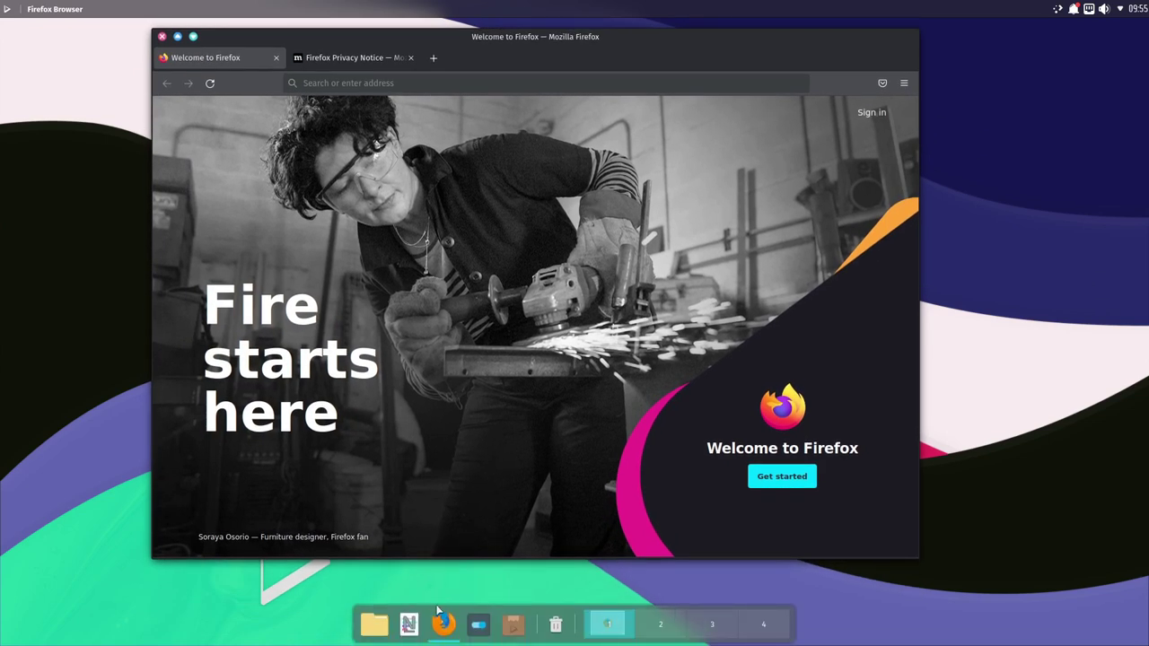
{"action": "left_click_drag", "start_coordinate": [523, 57], "coordinate": [544, 52]}
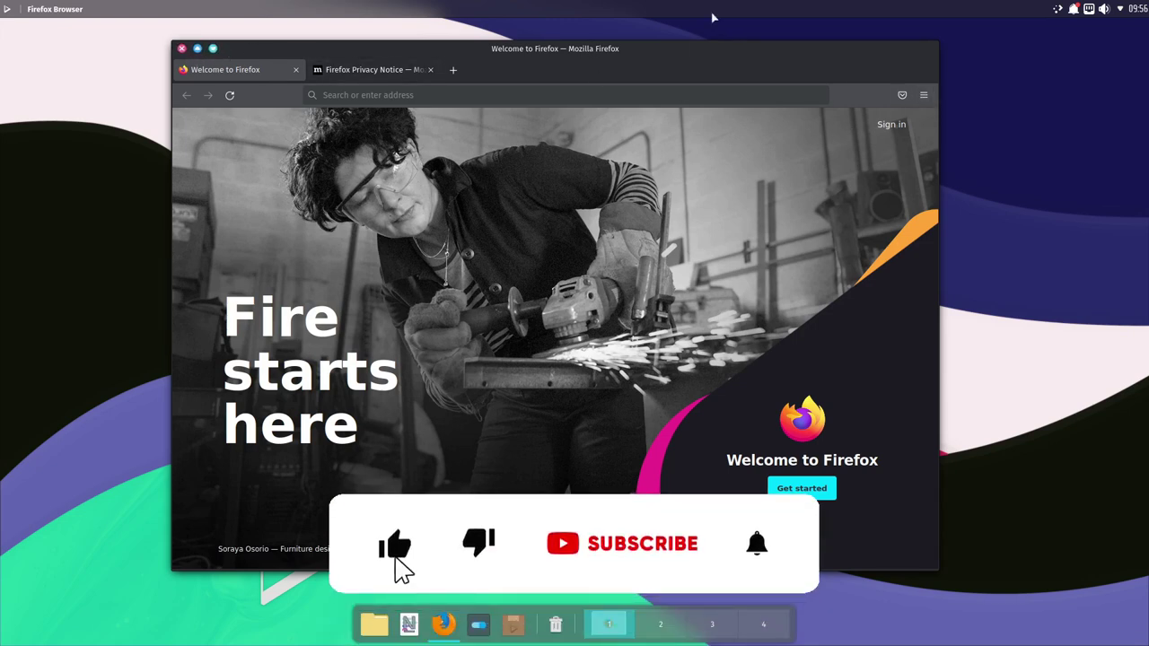
Step: Uncheck Title Bar in Customize Toolbar, finish with Done, and nudge the window up-left
{"action": "left_click", "coordinate": [928, 97]}
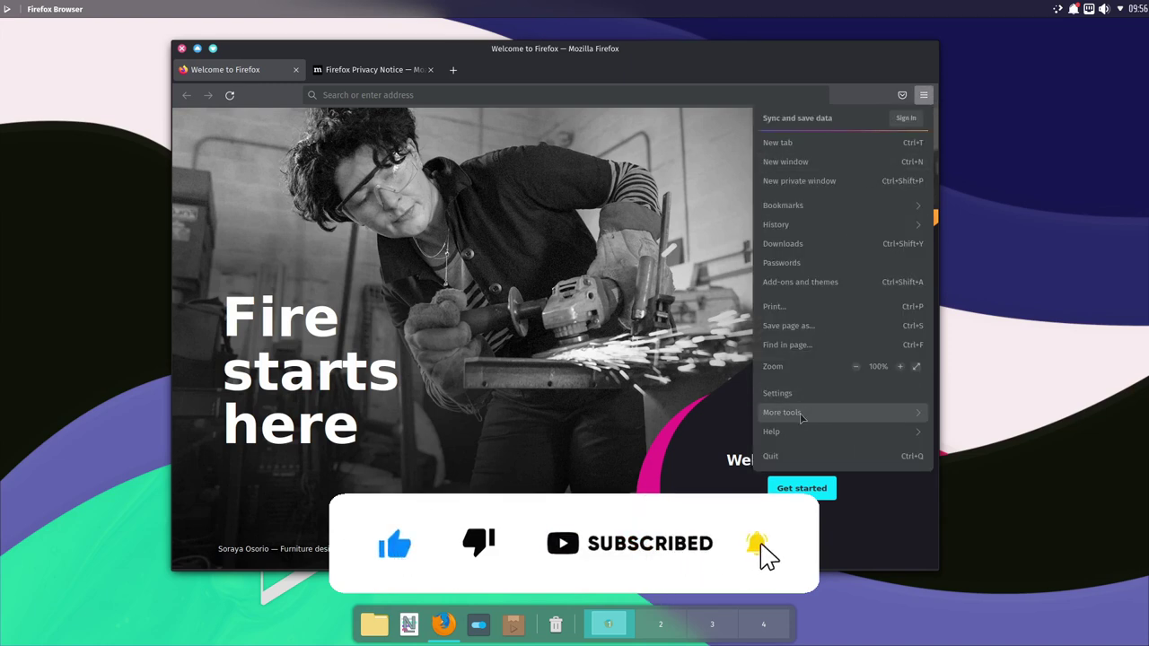
{"action": "left_click", "coordinate": [801, 414]}
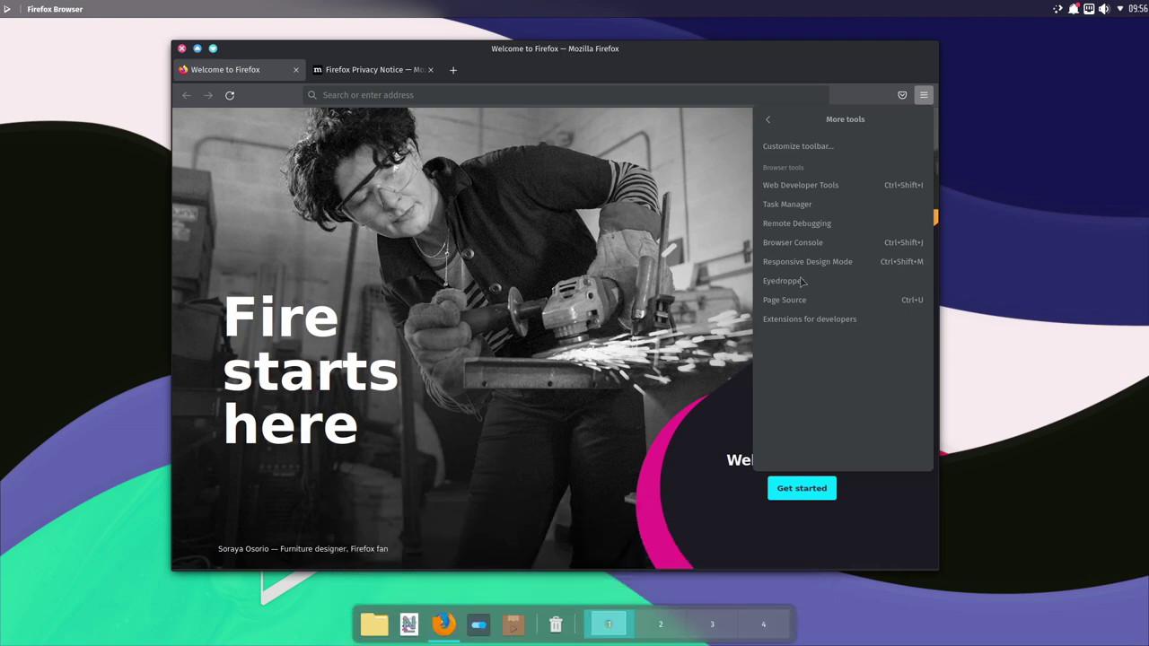
{"action": "left_click", "coordinate": [802, 146]}
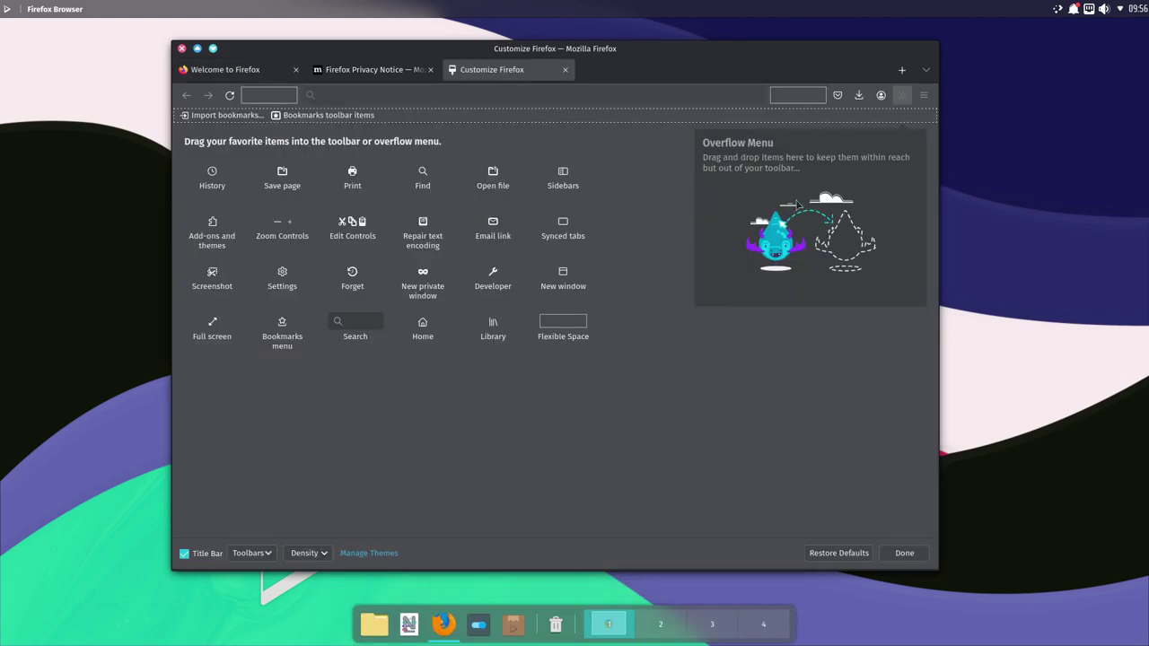
{"action": "left_click", "coordinate": [185, 552]}
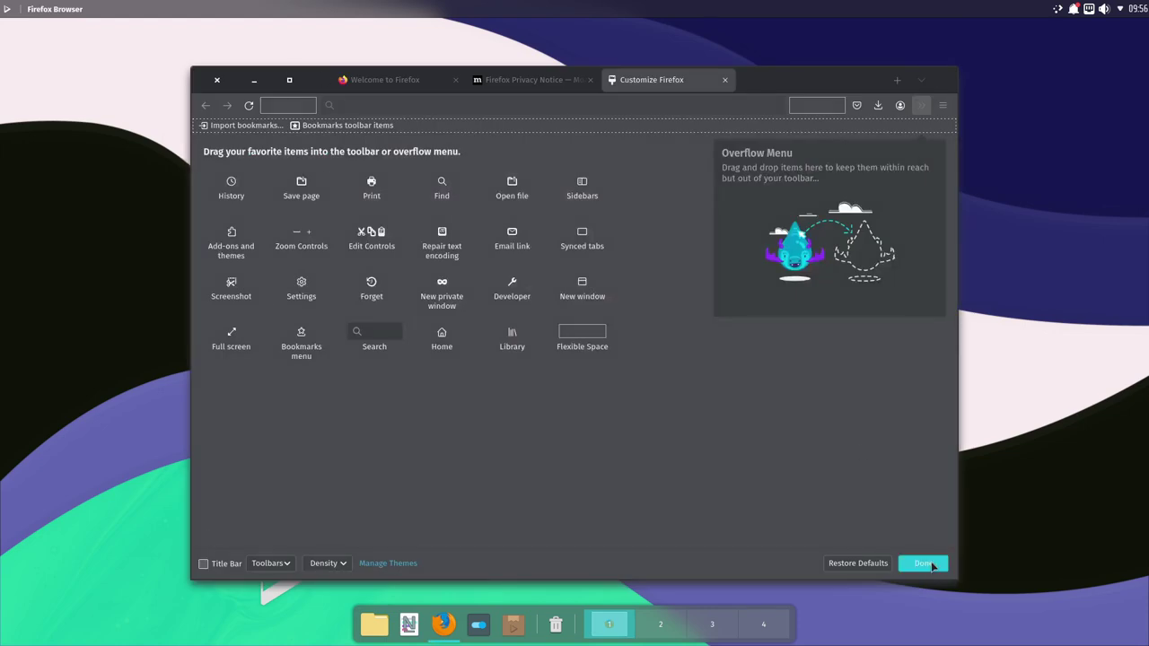
{"action": "left_click", "coordinate": [936, 562]}
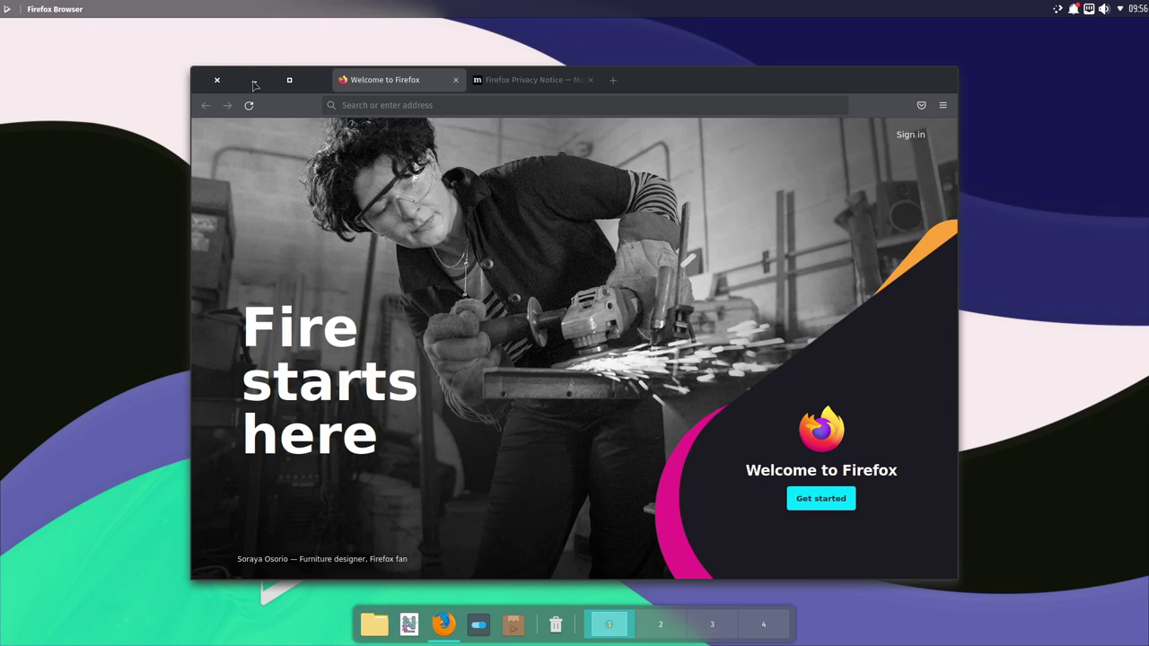
{"action": "mouse_move", "coordinate": [704, 87]}
{"action": "left_mouse_down"}
{"action": "mouse_move", "coordinate": [651, 88]}
{"action": "mouse_move", "coordinate": [685, 76]}
{"action": "left_mouse_up"}
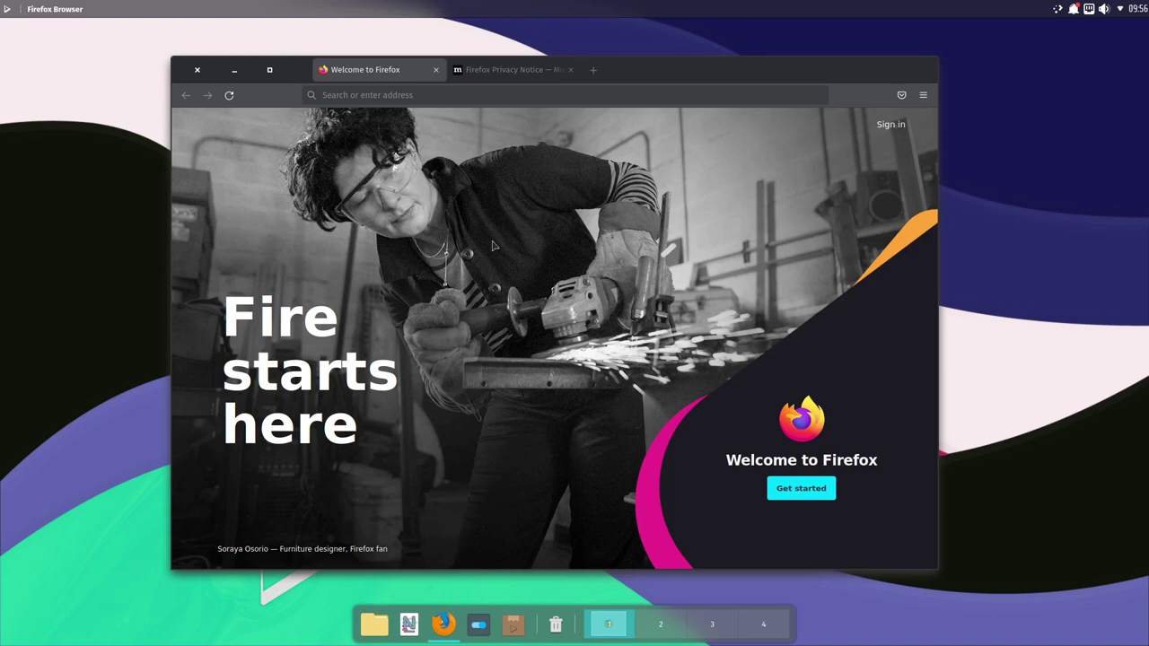
{"action": "left_click_drag", "start_coordinate": [660, 79], "coordinate": [612, 78]}
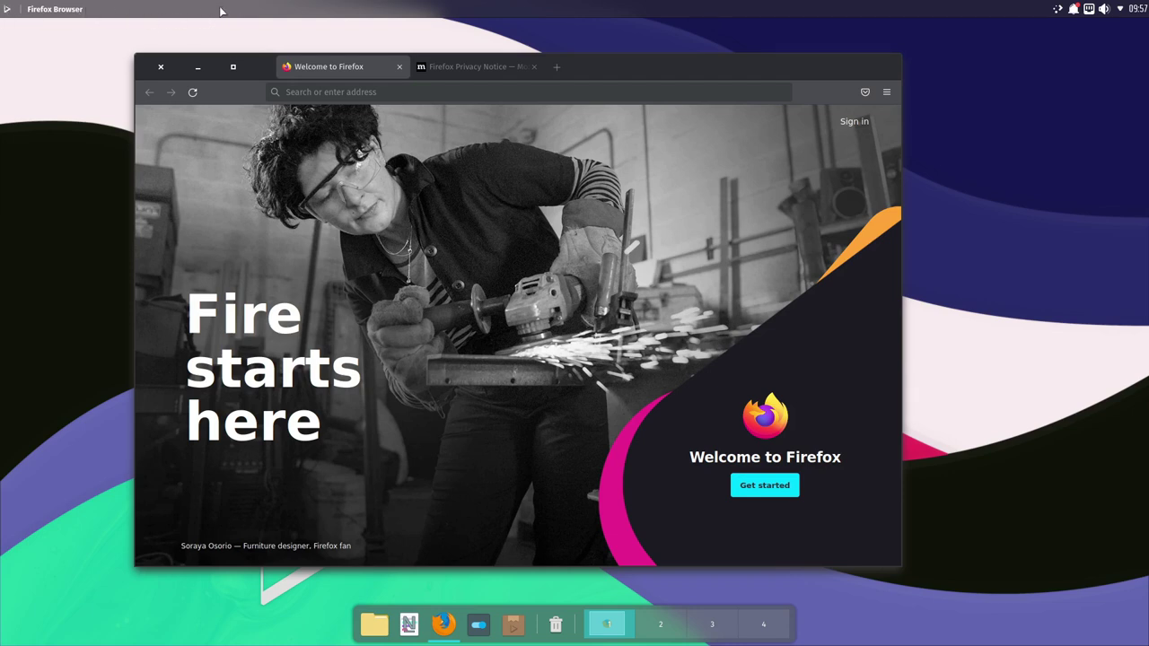
{"action": "left_click", "coordinate": [6, 9]}
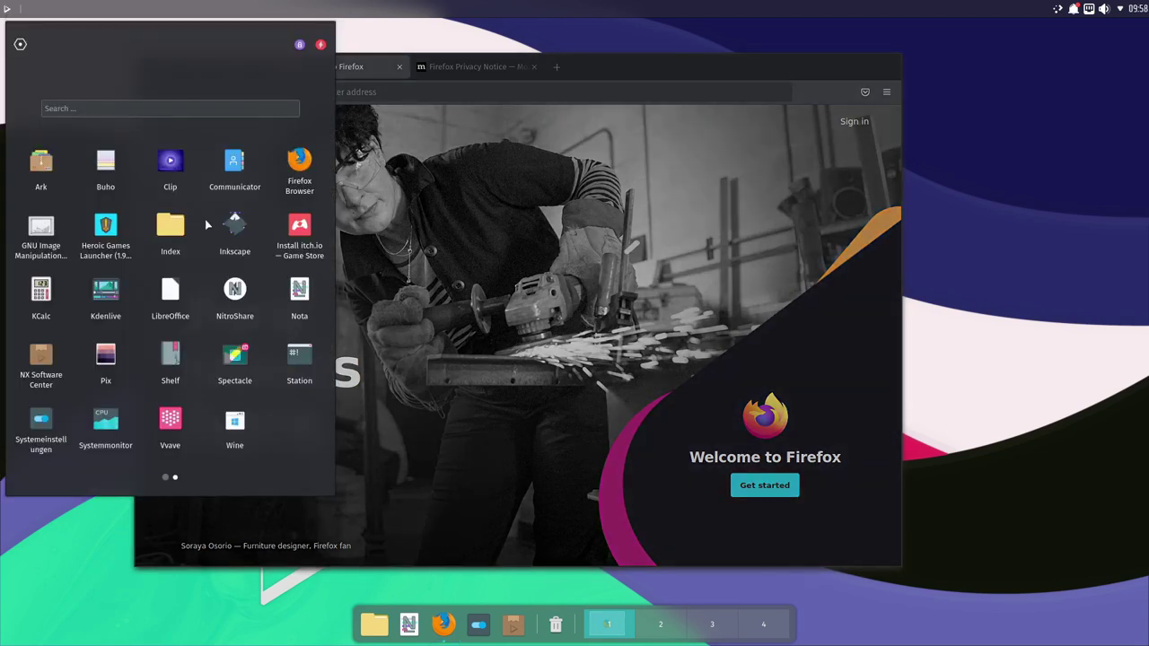
{"action": "left_click", "coordinate": [111, 433]}
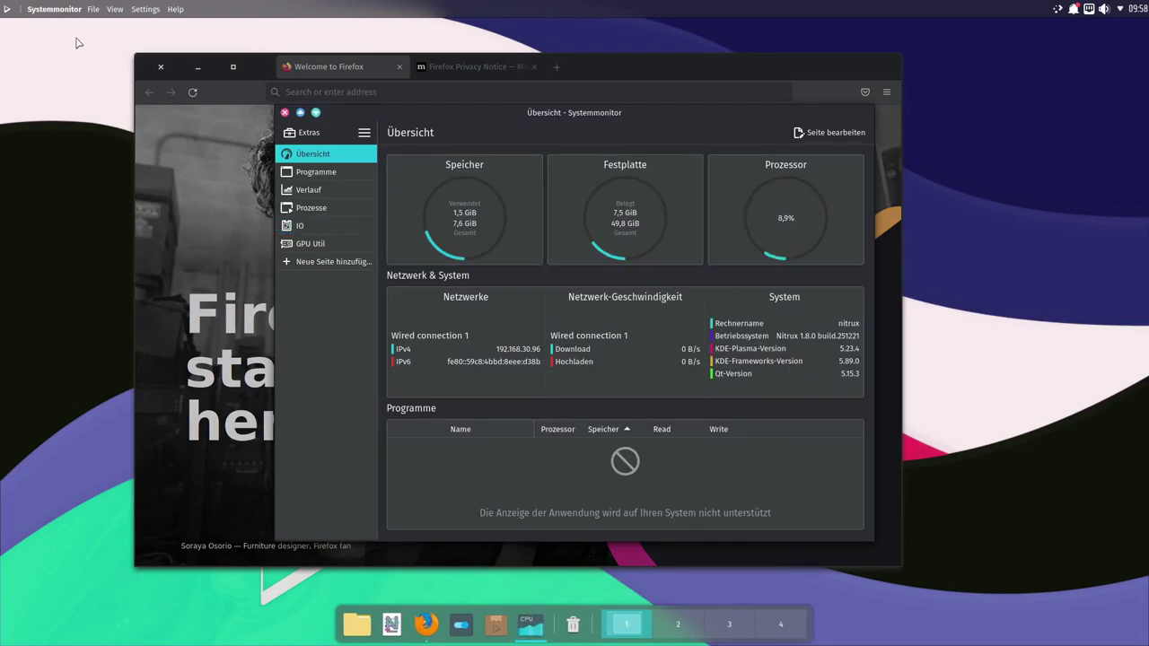
{"action": "left_click", "coordinate": [92, 9]}
{"action": "left_click", "coordinate": [115, 13]}
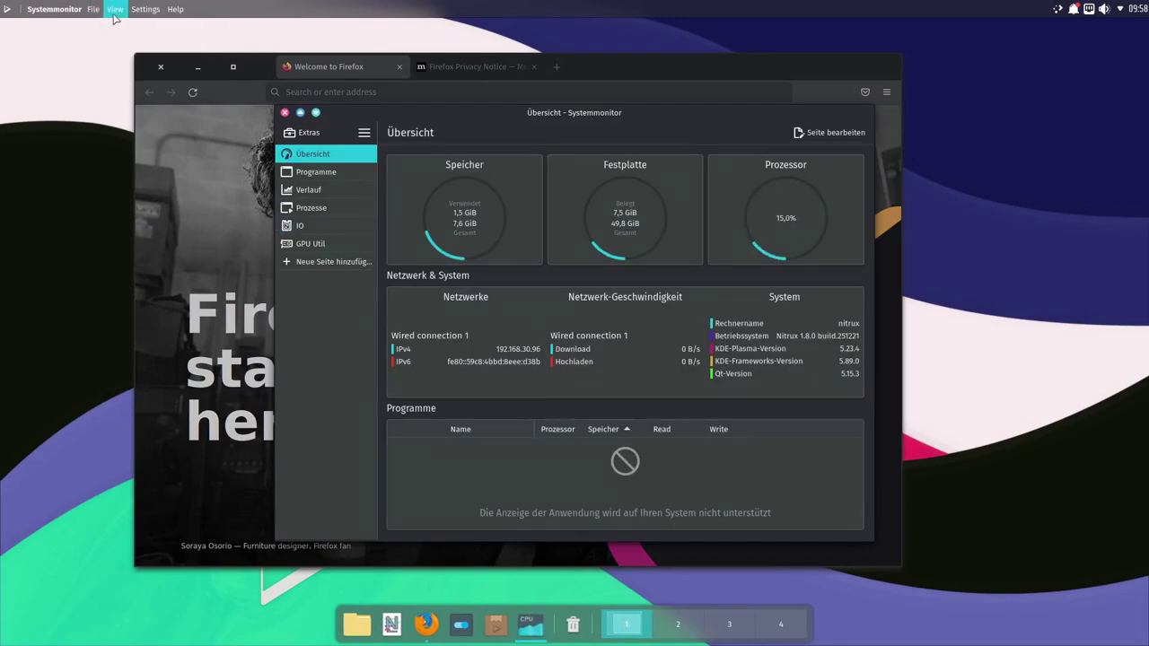
{"action": "left_click", "coordinate": [145, 9]}
{"action": "left_click", "coordinate": [567, 126]}
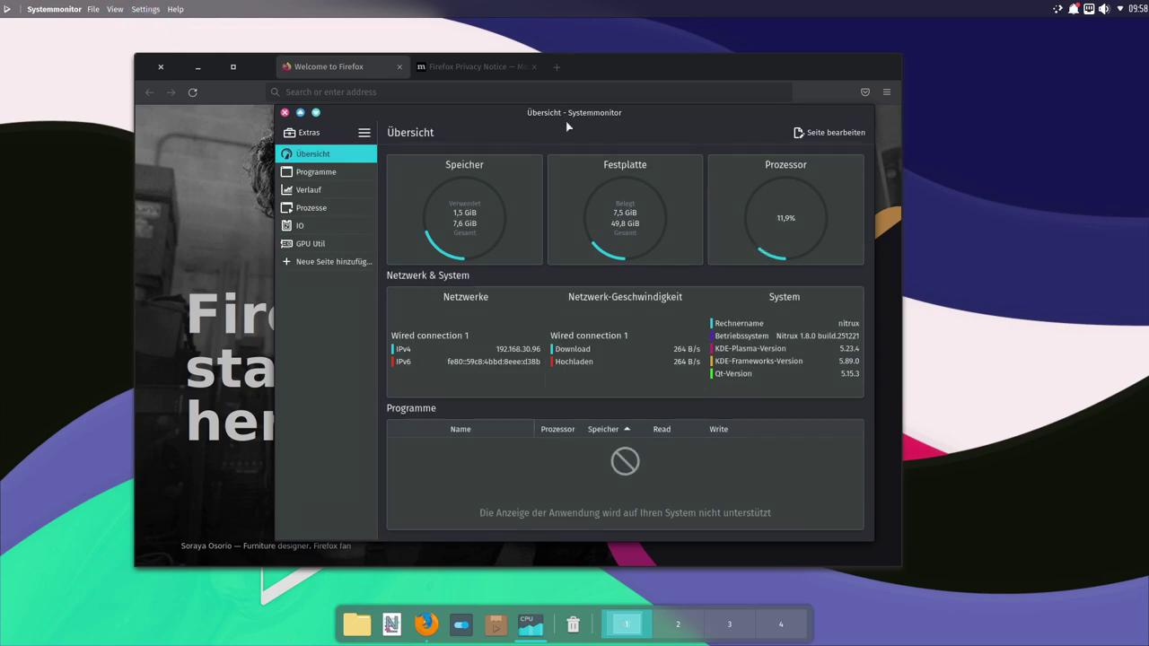
{"action": "left_click_drag", "start_coordinate": [646, 126], "coordinate": [601, 139]}
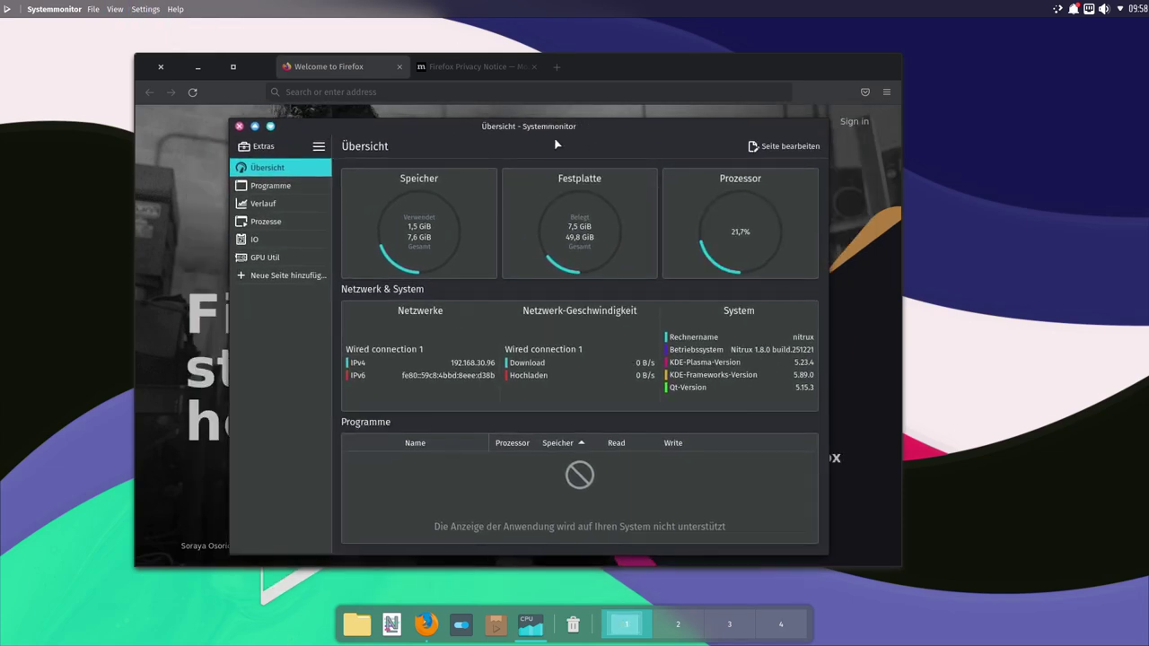
{"action": "left_click", "coordinate": [238, 127]}
{"action": "mouse_move", "coordinate": [643, 59]}
{"action": "left_mouse_down"}
{"action": "mouse_move", "coordinate": [610, 62]}
{"action": "mouse_move", "coordinate": [609, 75]}
{"action": "mouse_move", "coordinate": [630, 60]}
{"action": "left_mouse_up"}
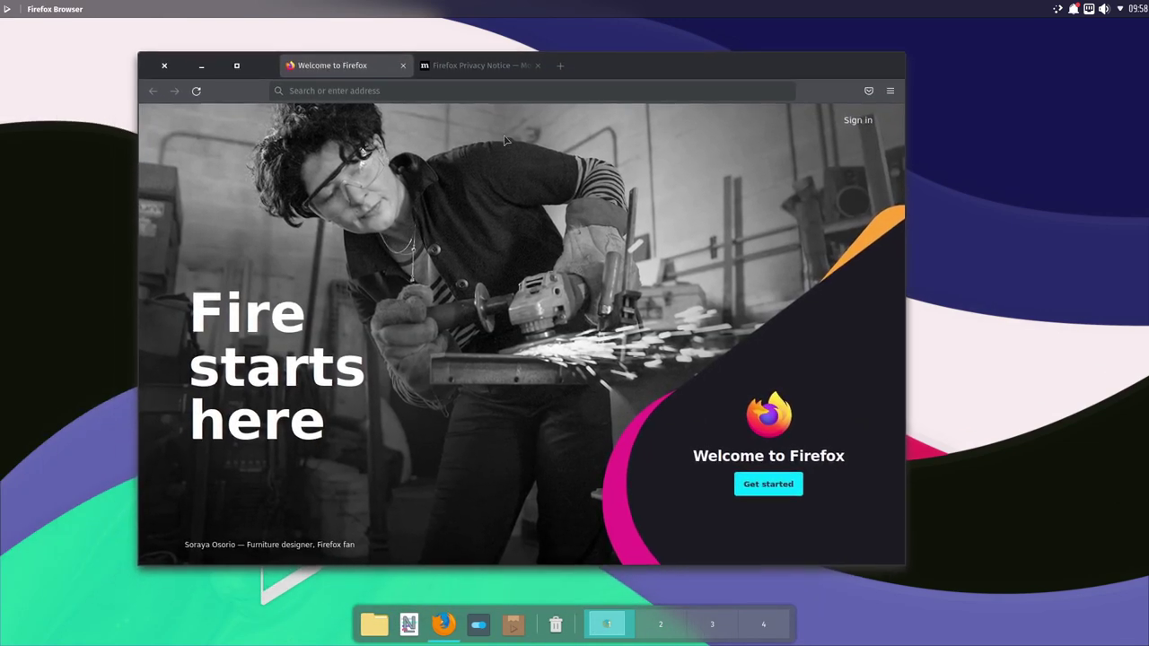